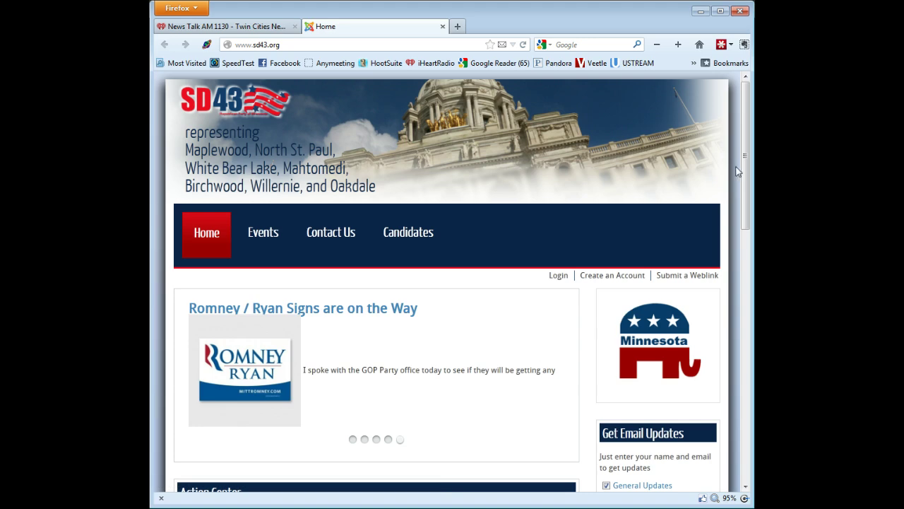
# Browse the featured article slides on the SD43 home page, including the victory center and campaign sign announcements.
pyautogui.moveTo(743, 164)
pyautogui.mouseDown()
pyautogui.moveTo(743, 425)
pyautogui.moveTo(744, 152)
pyautogui.mouseUp()
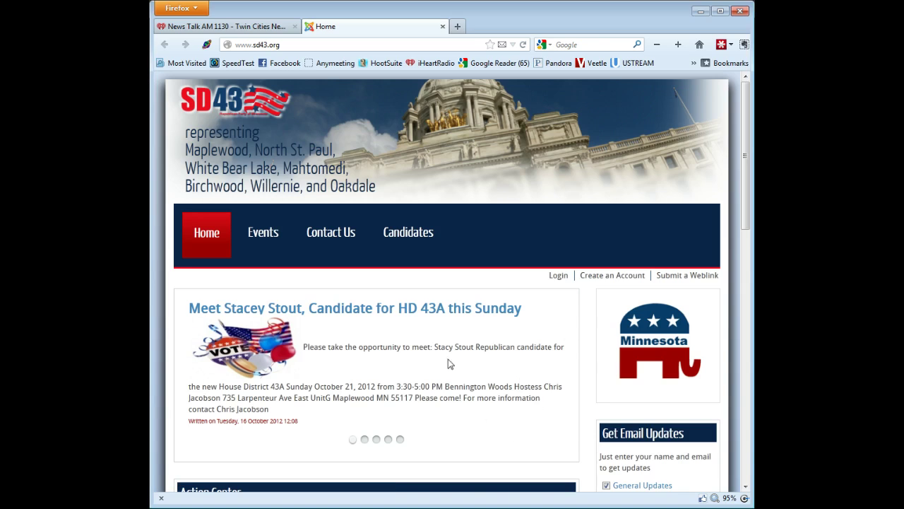
pyautogui.click(376, 438)
pyautogui.click(386, 439)
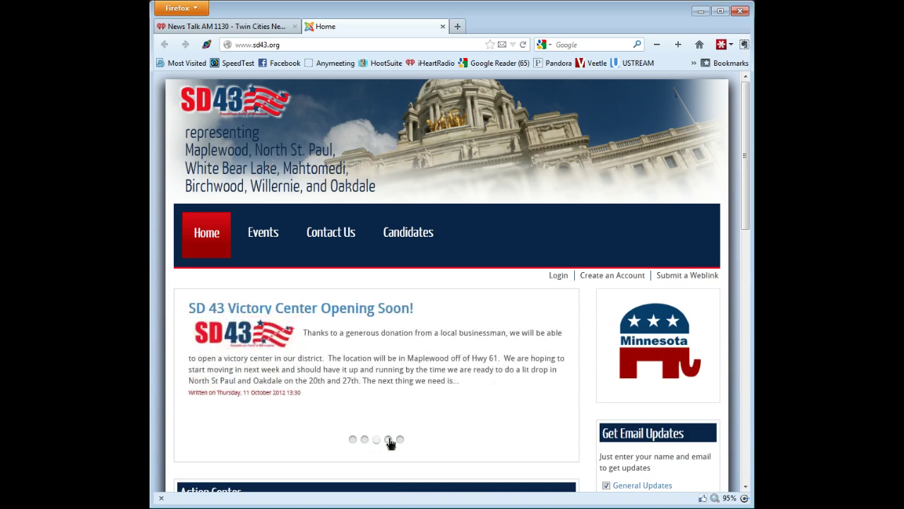
pyautogui.click(400, 440)
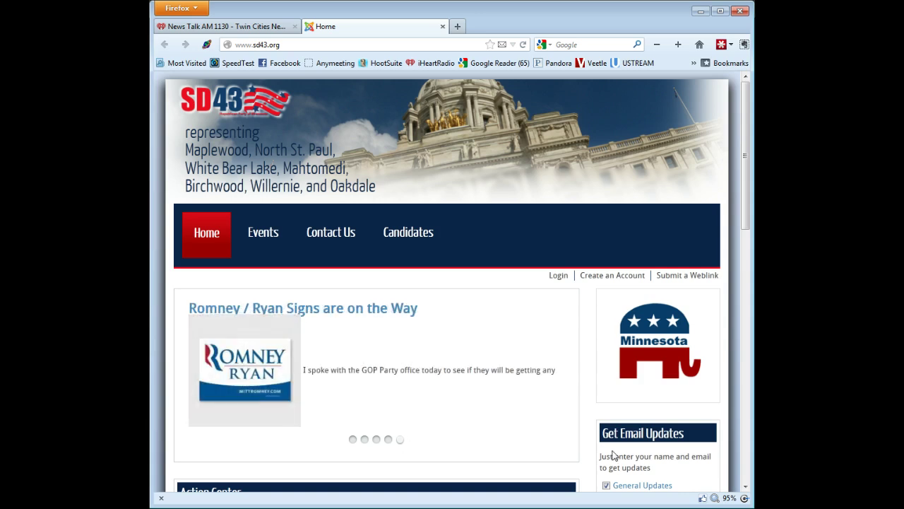
pyautogui.click(378, 440)
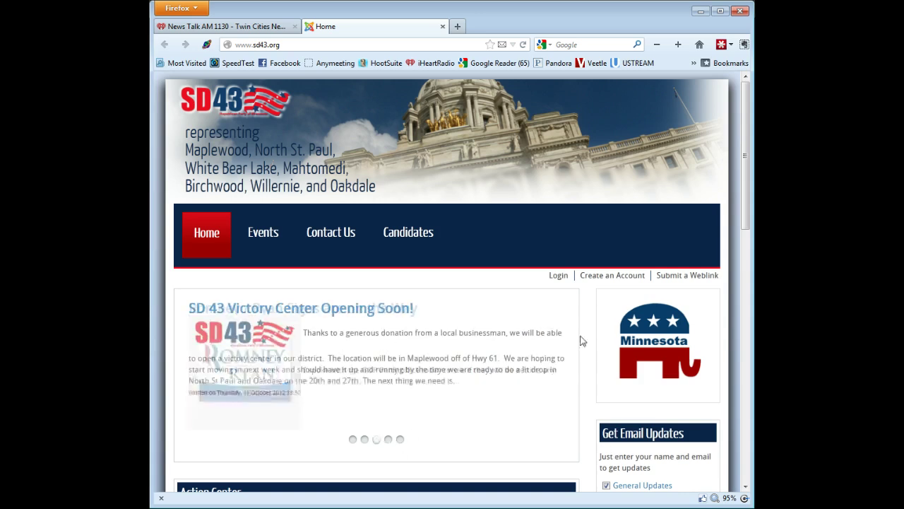
# Log in to the site with the prefilled account credentials and open the newsletter creation form.
pyautogui.click(560, 275)
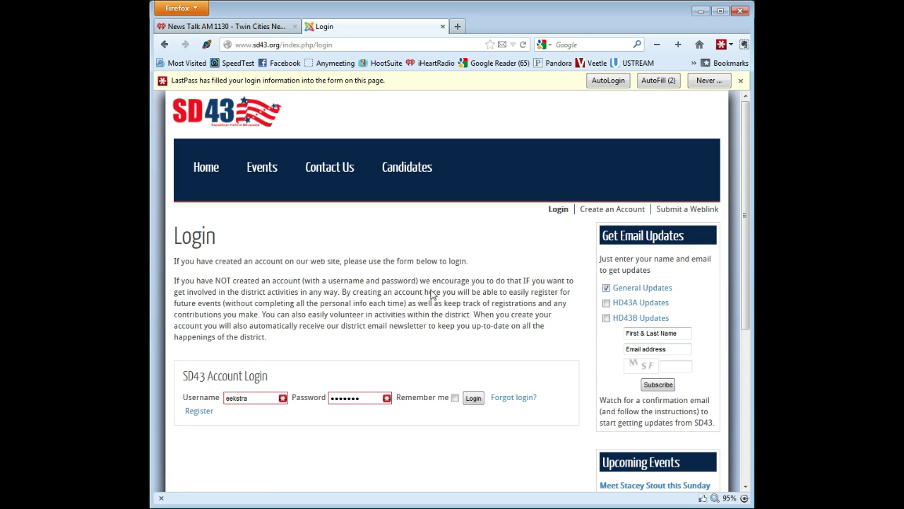
pyautogui.click(473, 399)
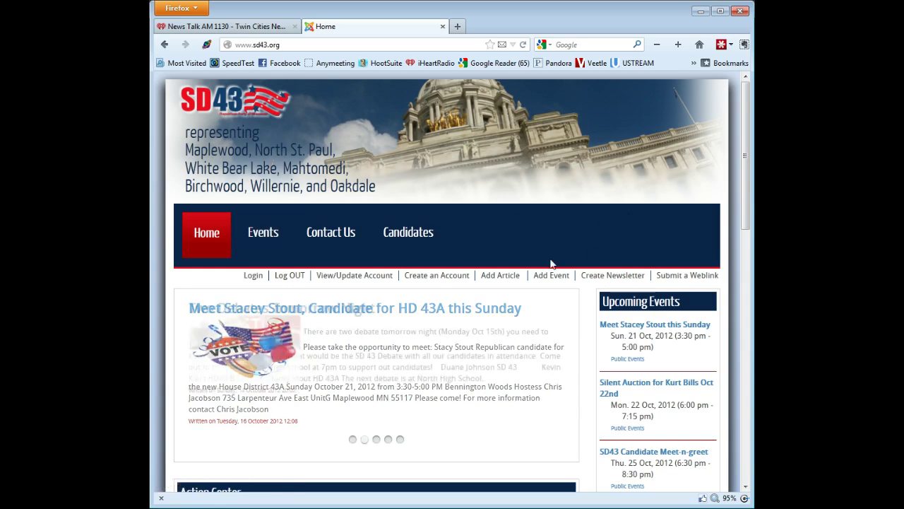
pyautogui.click(616, 279)
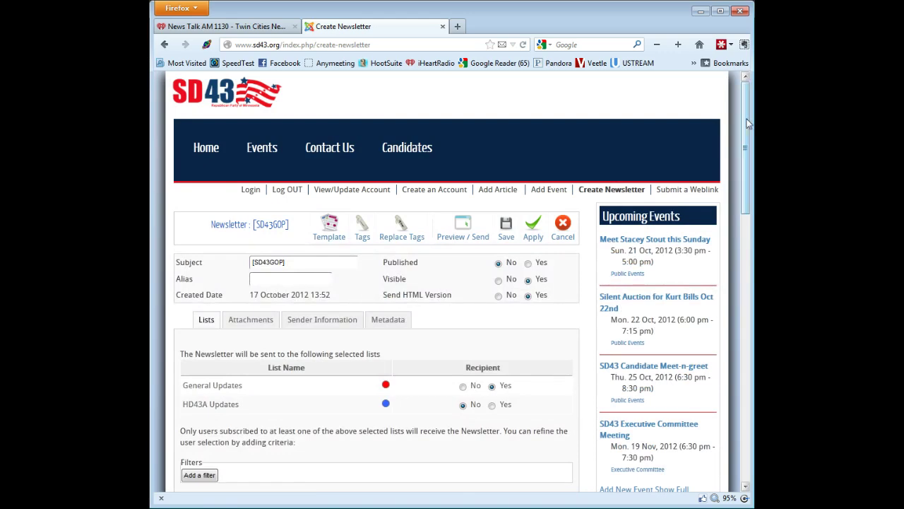
# Enlarge the HTML Version editor until the full width of the newsletter template shows.
pyautogui.moveTo(747, 111); pyautogui.dragTo(747, 114)
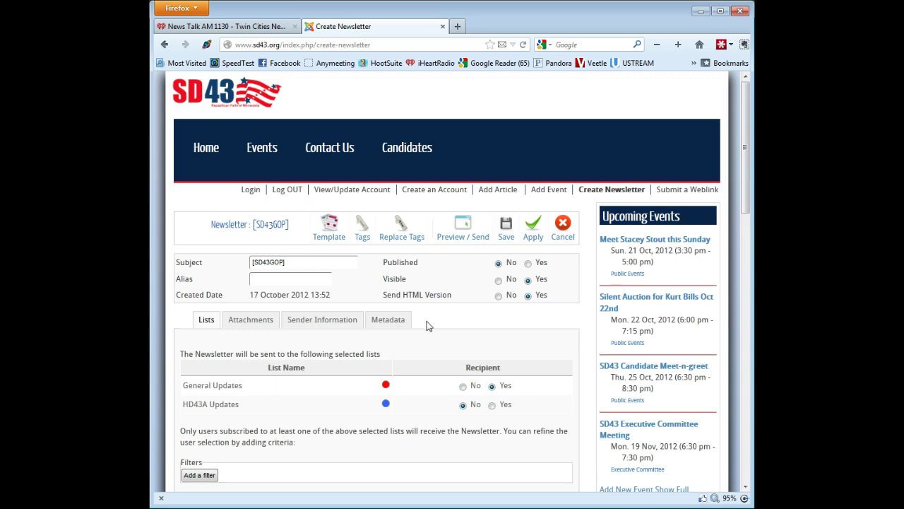
pyautogui.scroll(-2, 427, 326)
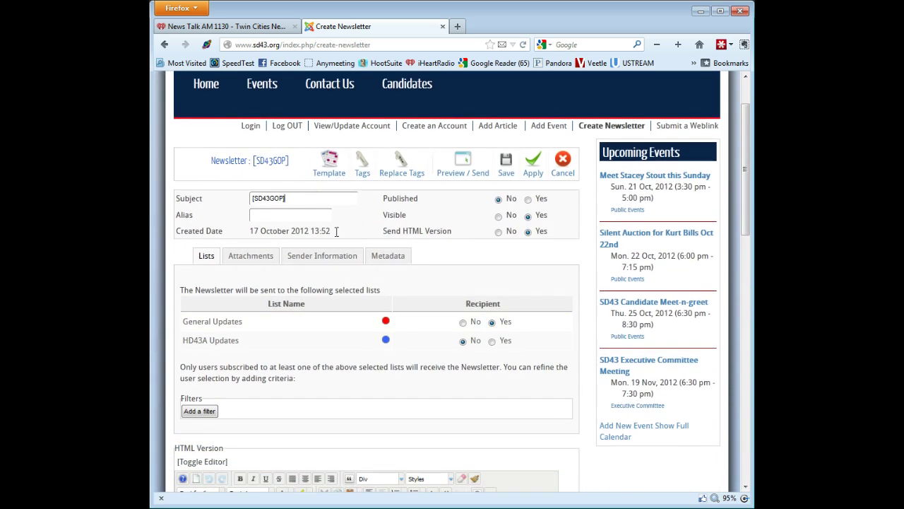
pyautogui.scroll(-8, 475, 379)
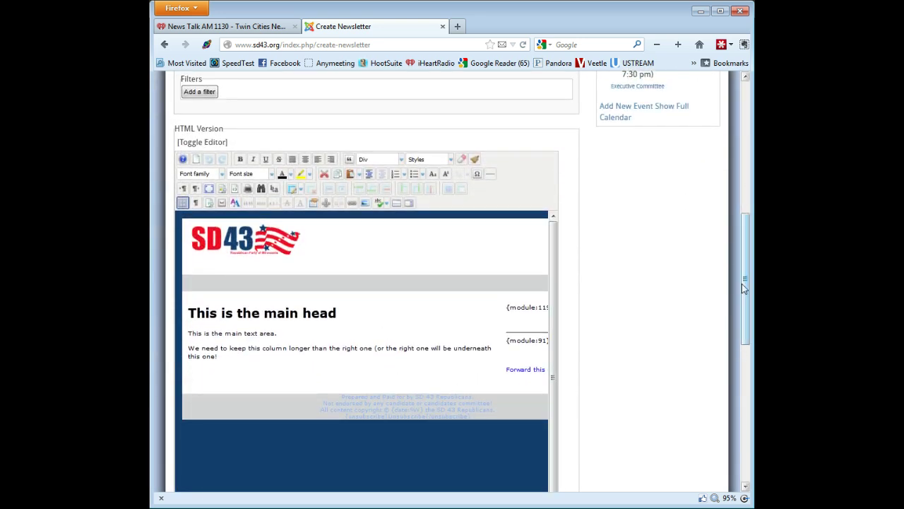
pyautogui.scroll(-5, 749, 332)
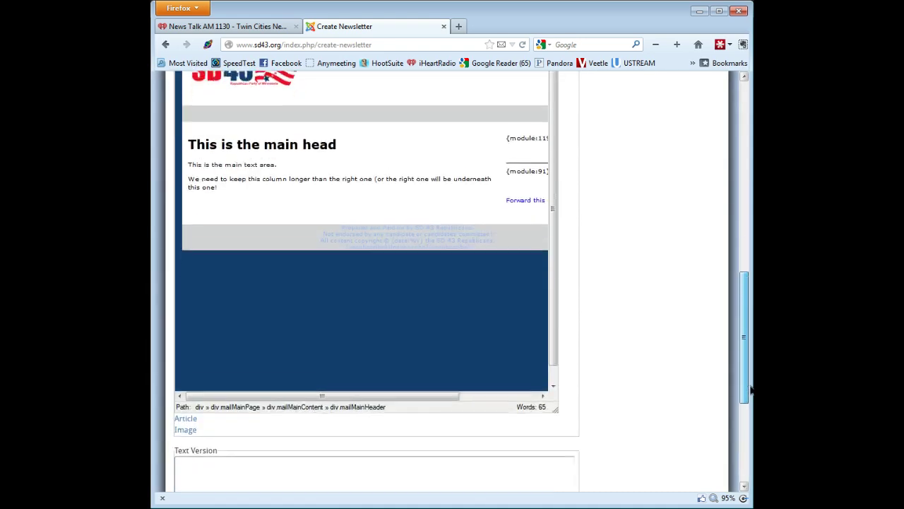
pyautogui.moveTo(553, 389); pyautogui.dragTo(664, 417)
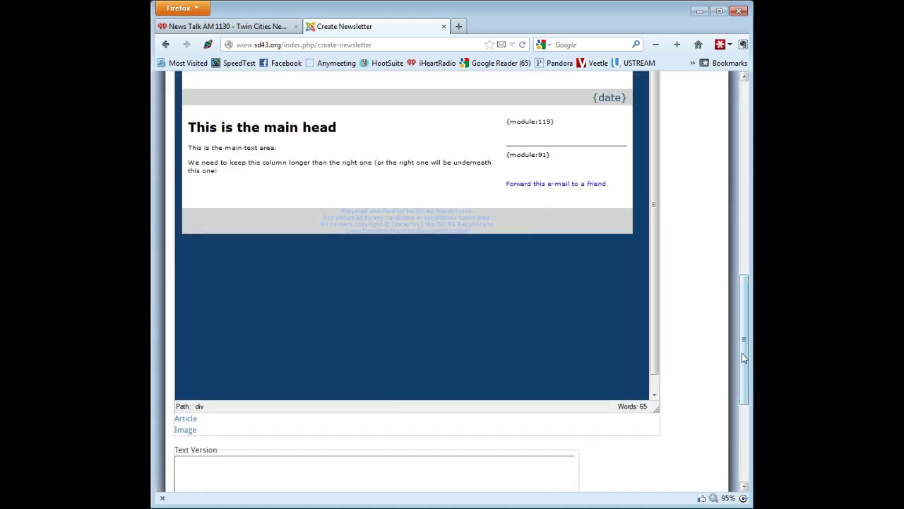
pyautogui.moveTo(747, 360); pyautogui.dragTo(753, 298)
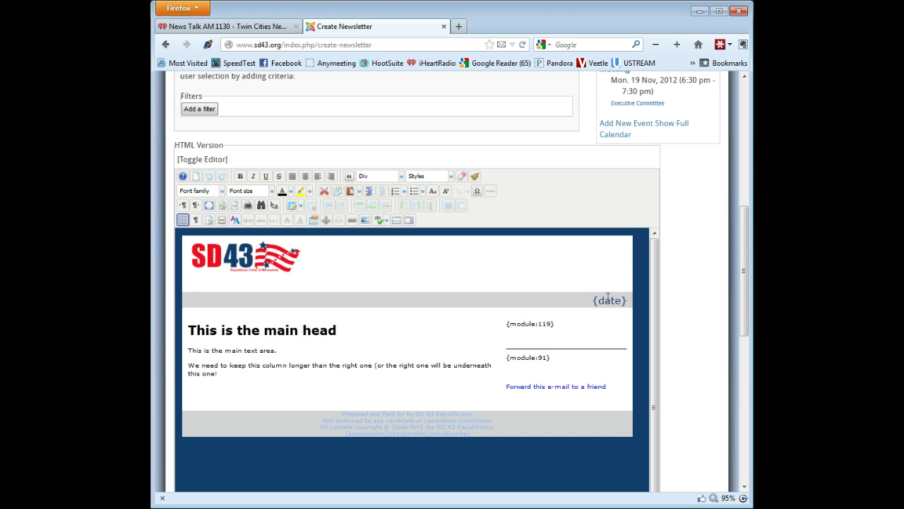
# Examine the {date} tag in the template's date bar and the surrounding newsletter layout.
pyautogui.moveTo(594, 302); pyautogui.dragTo(629, 305)
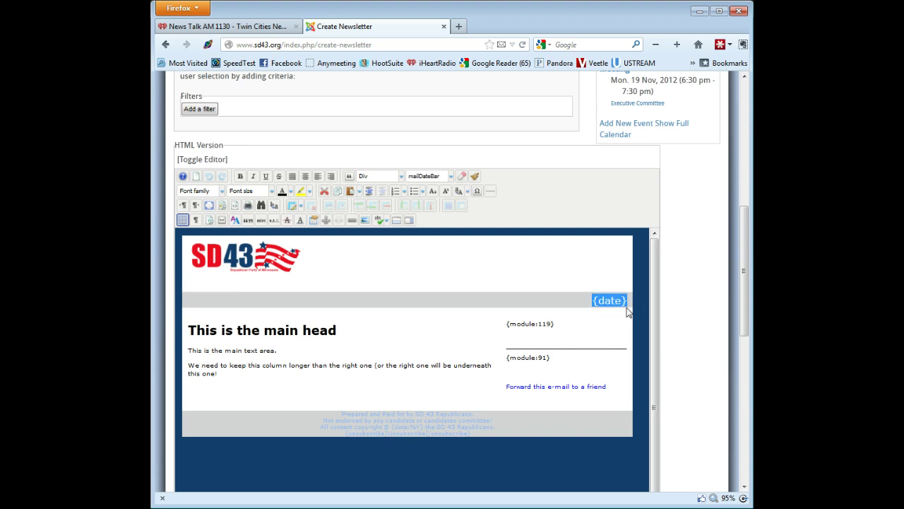
pyautogui.click(626, 304)
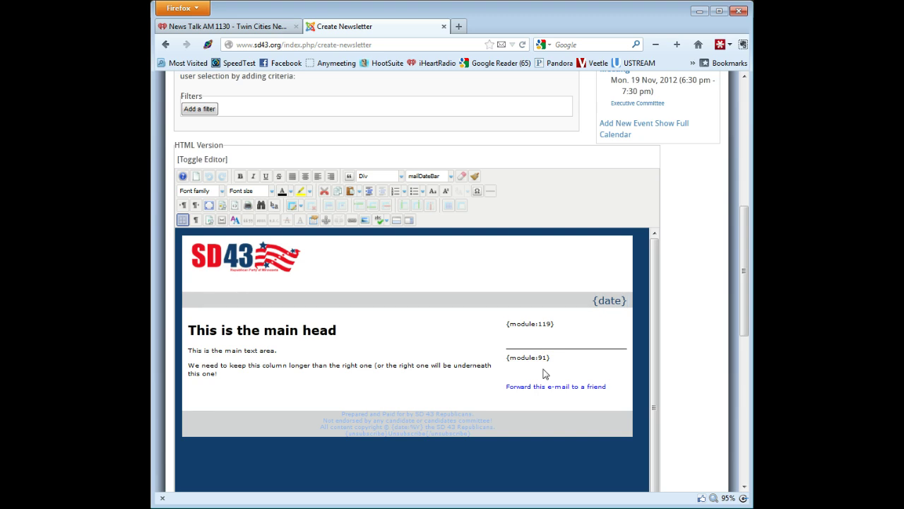
pyautogui.scroll(3, 543, 373)
pyautogui.scroll(-3, 530, 372)
pyautogui.tripleClick(338, 335)
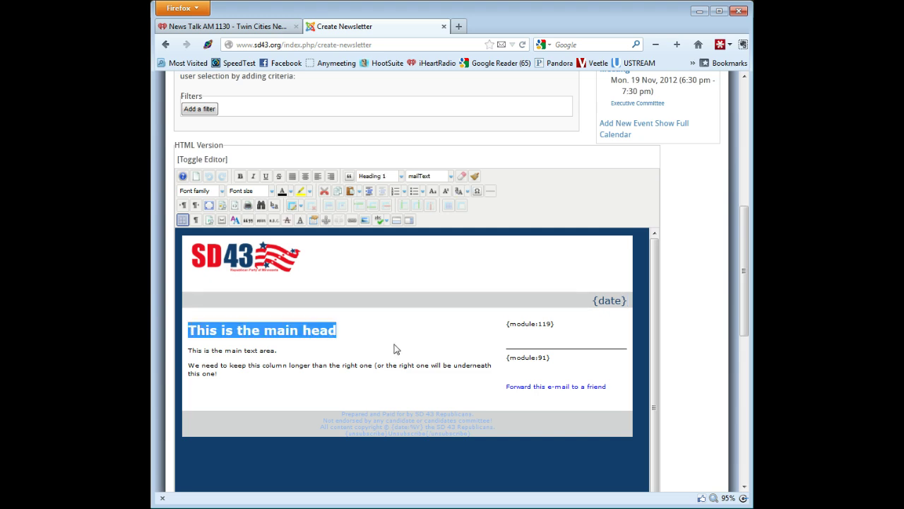
pyautogui.write('Test Ne')
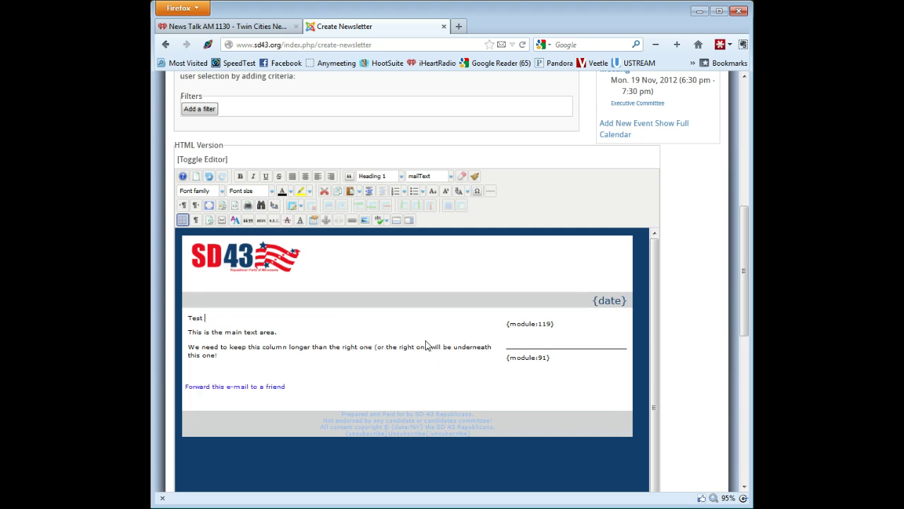
pyautogui.press('BackSpace')
pyautogui.press('BackSpace')
pyautogui.press('BackSpace')
pyautogui.click(211, 176)
# Replace the newsletter's main heading text with "Test News Letter", keeping its Heading 1 format.
pyautogui.click(345, 334)
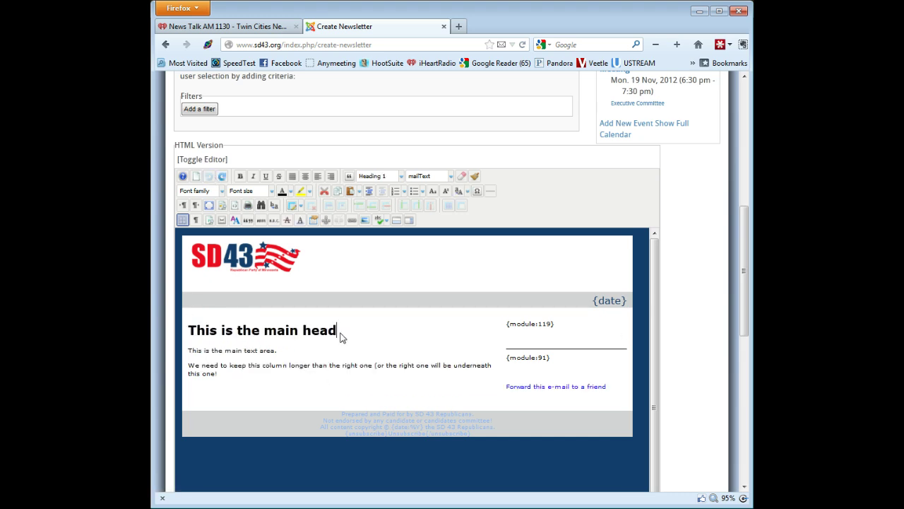
pyautogui.press('BackSpace')
pyautogui.press('BackSpace')
pyautogui.press('BackSpace')
pyautogui.press('BackSpace')
pyautogui.press('BackSpace')
pyautogui.press('BackSpace')
pyautogui.press('BackSpace')
pyautogui.press('BackSpace')
pyautogui.press('BackSpace')
pyautogui.press('BackSpace')
pyautogui.press('BackSpace')
pyautogui.press('BackSpace')
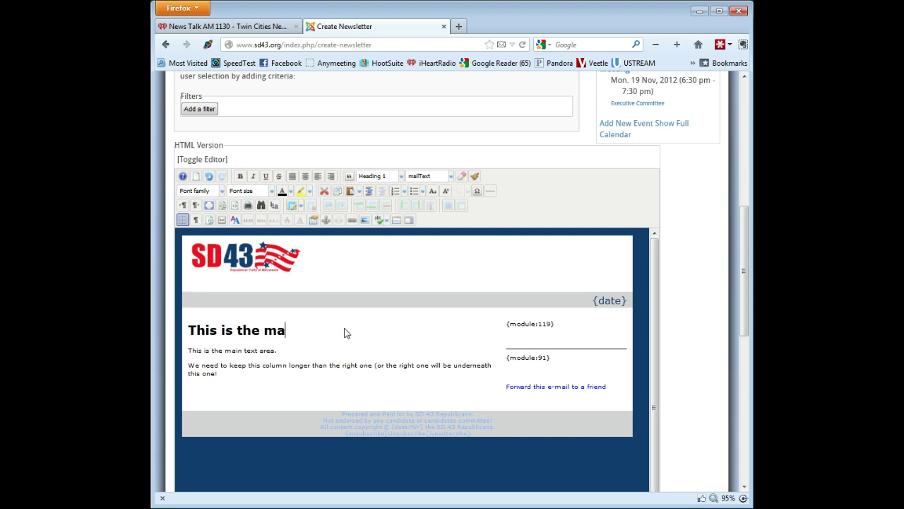
pyautogui.press('BackSpace')
pyautogui.press('BackSpace')
pyautogui.press('BackSpace')
pyautogui.press('BackSpace')
pyautogui.press('BackSpace')
pyautogui.press('BackSpace')
pyautogui.press('BackSpace')
pyautogui.press('BackSpace')
pyautogui.write('e')
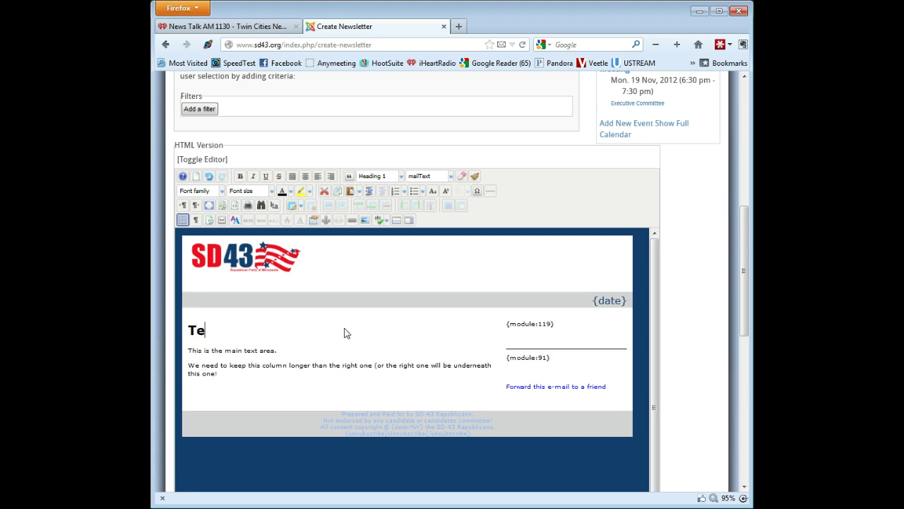
pyautogui.write('st News Letter')
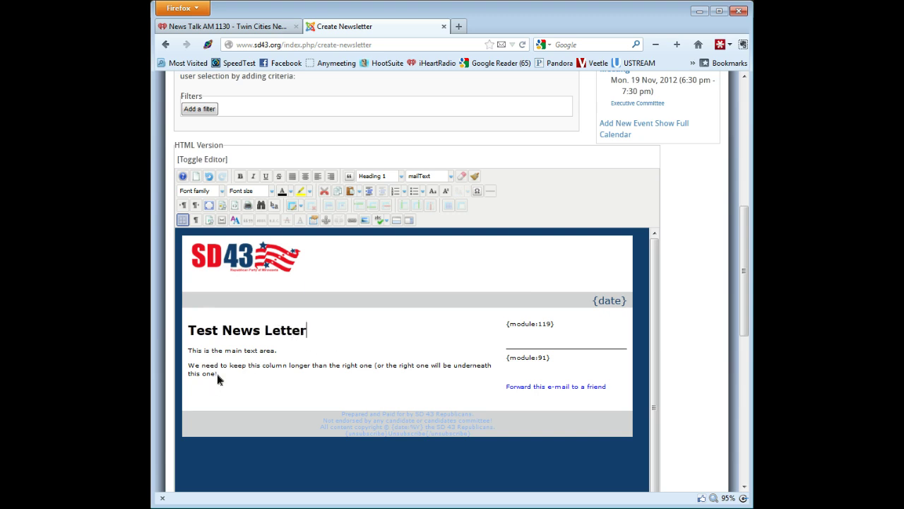
# Replace both placeholder paragraphs below the heading with "This is a test newslet for pen.".
pyautogui.moveTo(218, 374); pyautogui.dragTo(189, 353)
pyautogui.write('This is a test news lette')
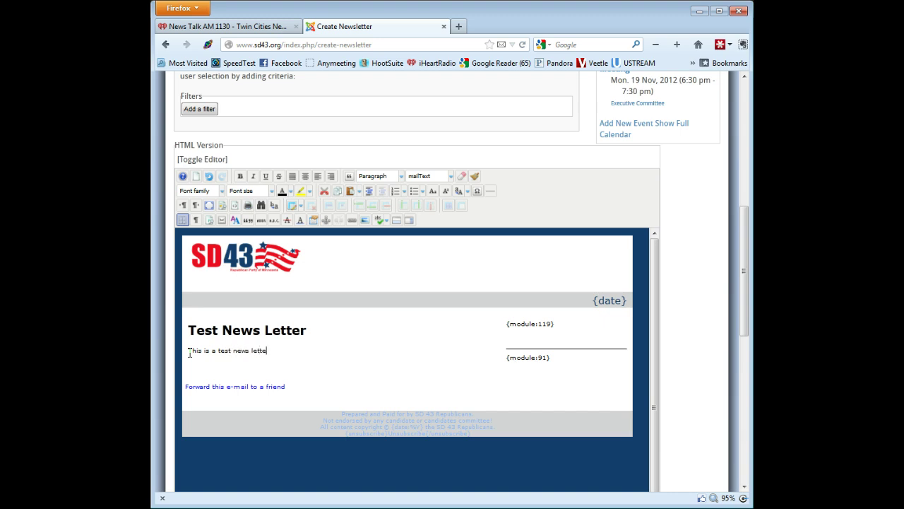
pyautogui.press('BackSpace')
pyautogui.press('BackSpace')
pyautogui.press('BackSpace')
pyautogui.press('BackSpace')
pyautogui.press('BackSpace')
pyautogui.press('BackSpace')
pyautogui.write('let ')
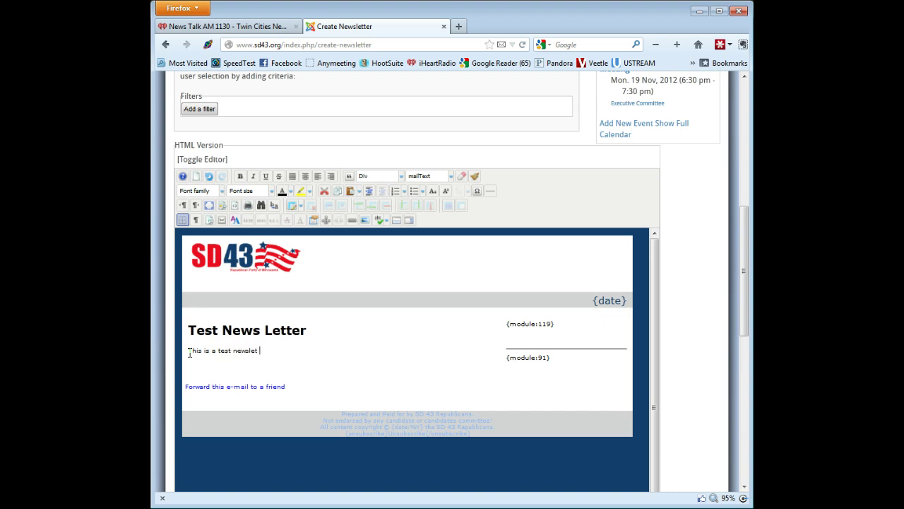
pyautogui.write('for po')
pyautogui.press('Return')
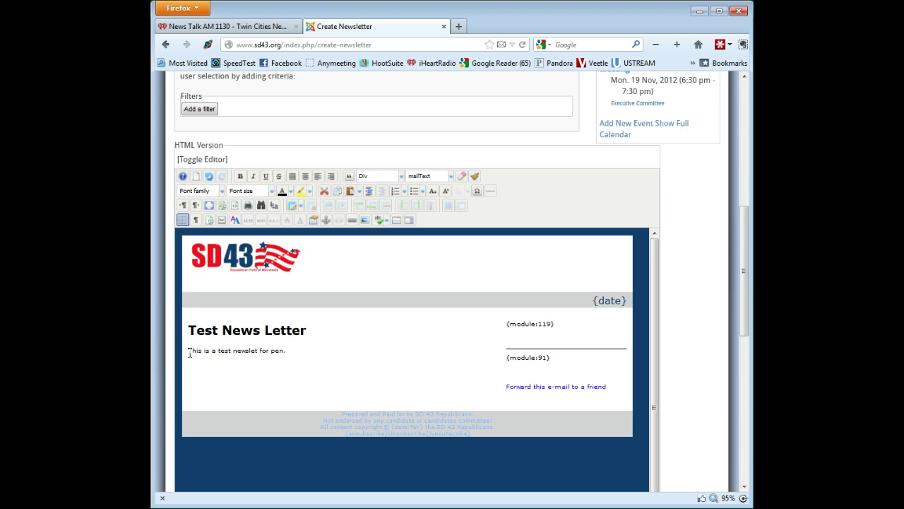
# Open the newsletter's Tags dialog and bring up the list of K2 Content articles.
pyautogui.scroll(3, 522, 288)
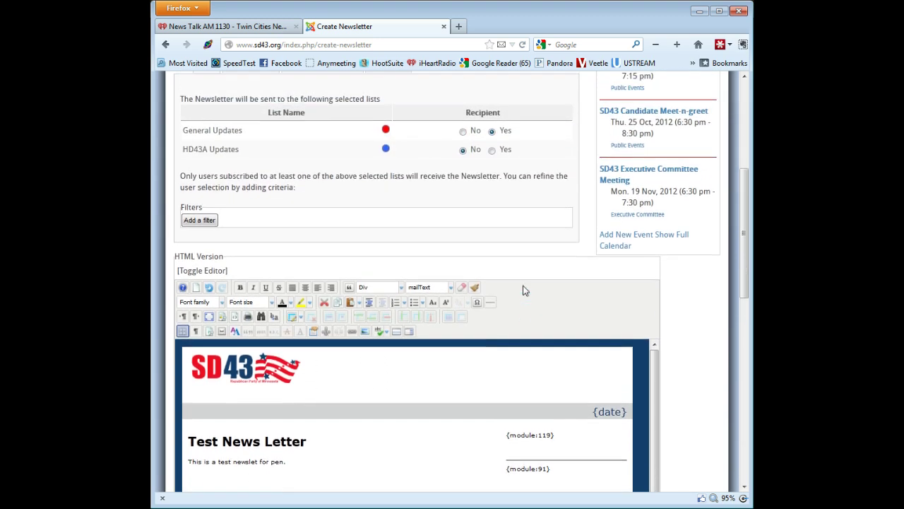
pyautogui.scroll(4, 523, 290)
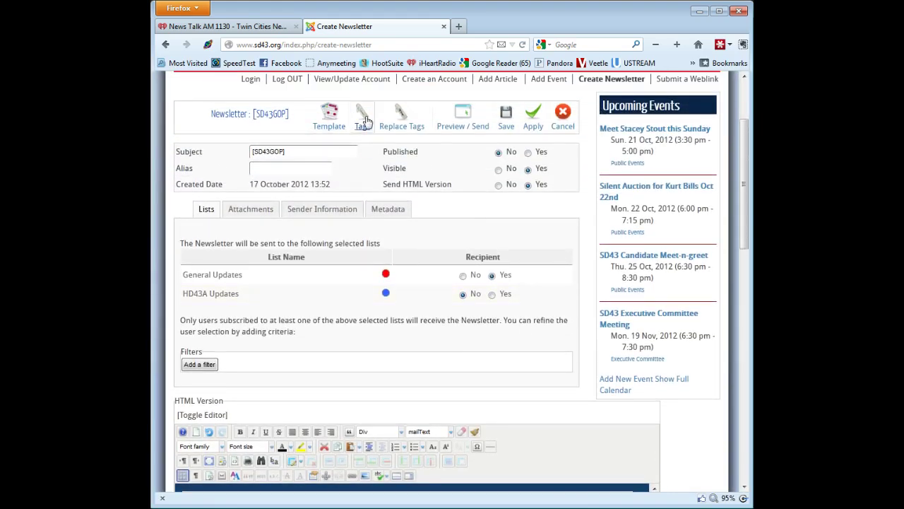
pyautogui.click(366, 122)
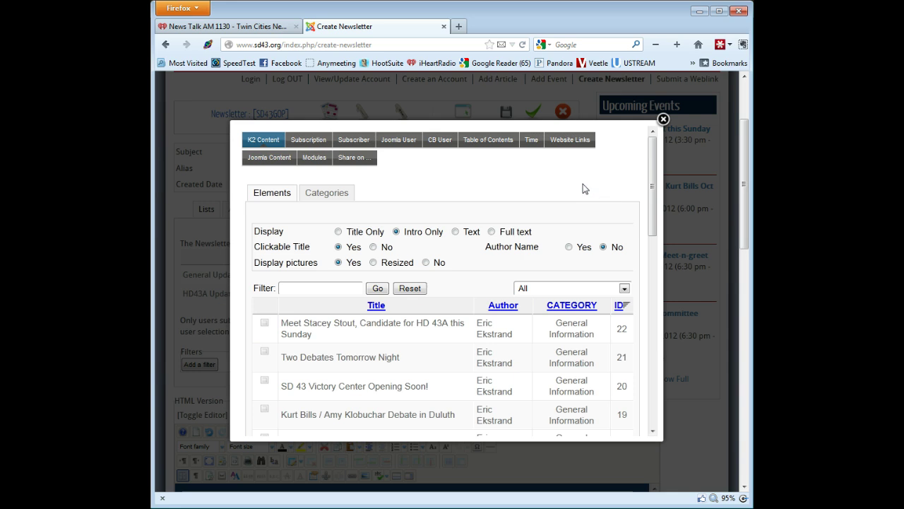
pyautogui.scroll(-3, 524, 195)
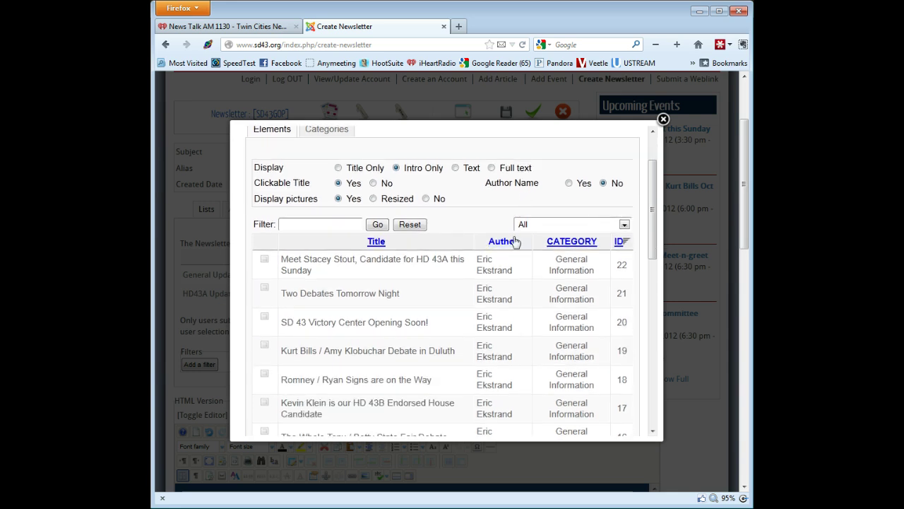
pyautogui.click(339, 325)
pyautogui.moveTo(340, 327); pyautogui.dragTo(466, 426)
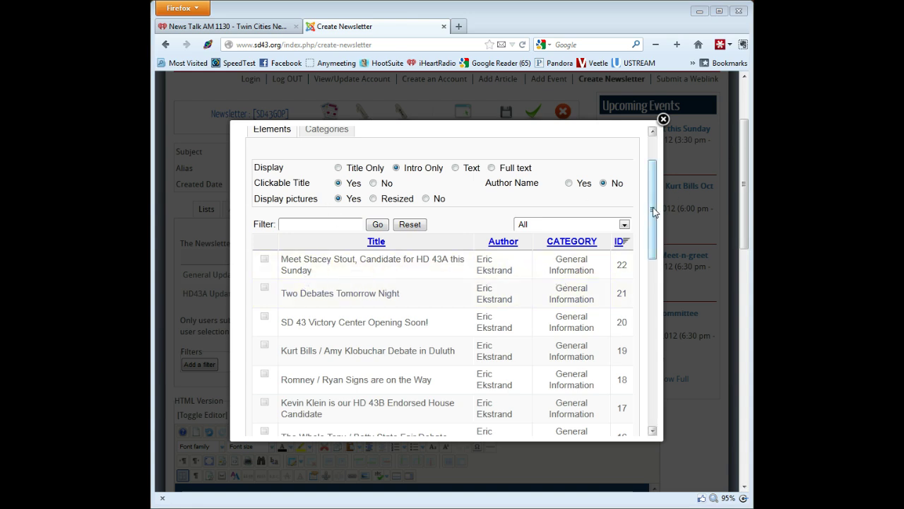
# Check the K2 content categories available for tags, and return to the individual article elements.
pyautogui.moveTo(653, 208); pyautogui.dragTo(650, 159)
pyautogui.click(331, 194)
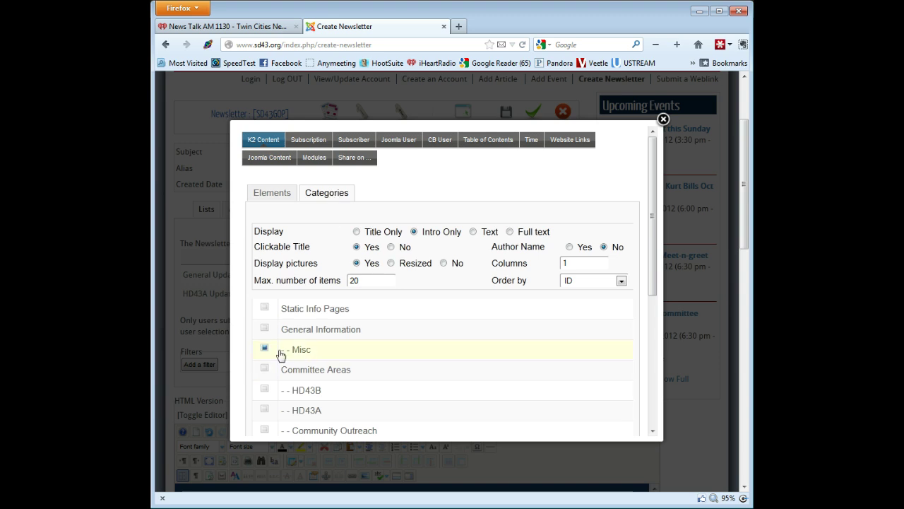
pyautogui.click(274, 195)
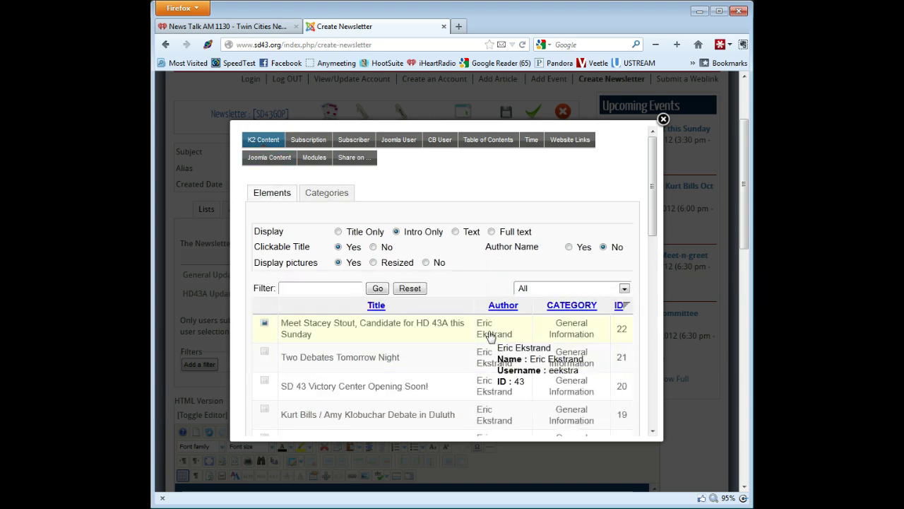
# Select the K2 articles with IDs 22, 21, 20 and 19 for the newsletter tag.
pyautogui.scroll(-2, 491, 337)
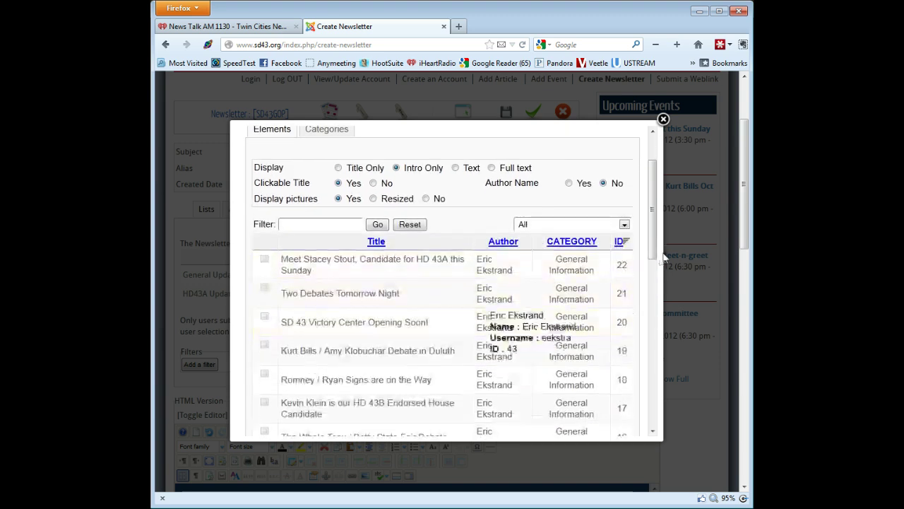
pyautogui.click(264, 260)
pyautogui.click(267, 315)
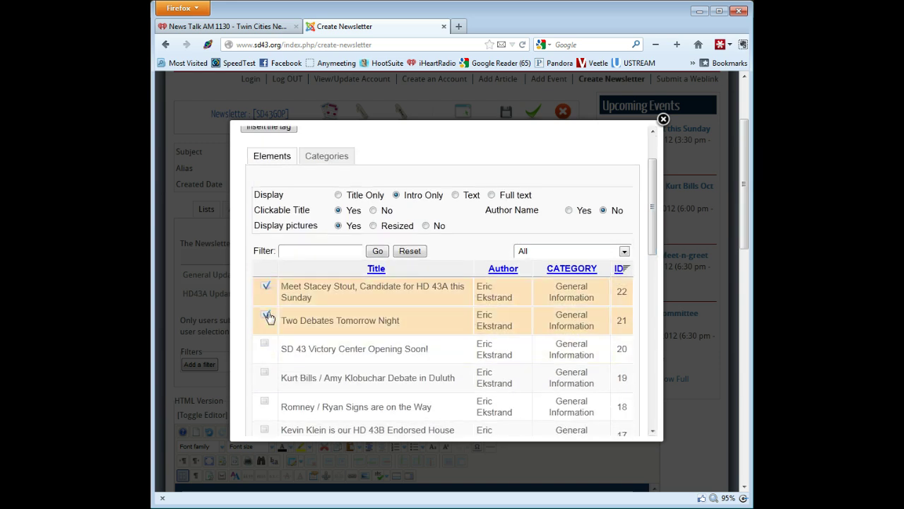
pyautogui.click(267, 348)
pyautogui.click(266, 375)
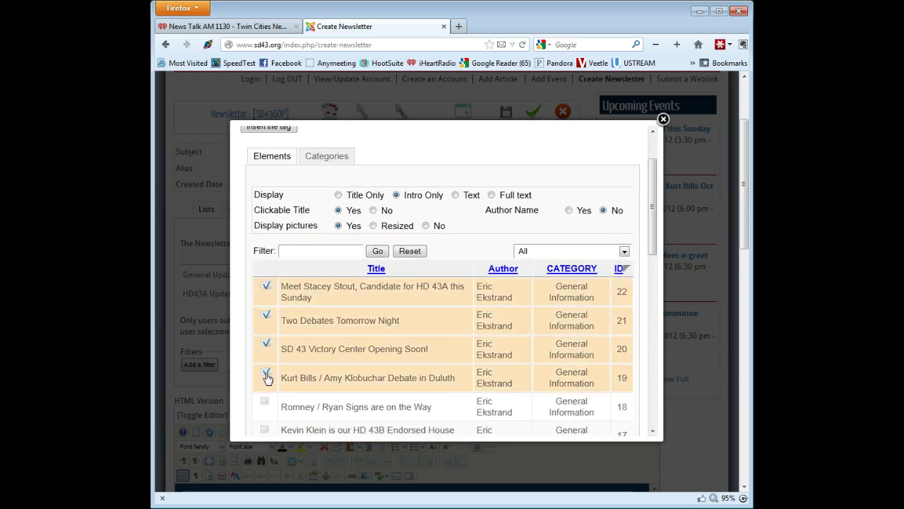
pyautogui.moveTo(654, 231); pyautogui.dragTo(657, 212)
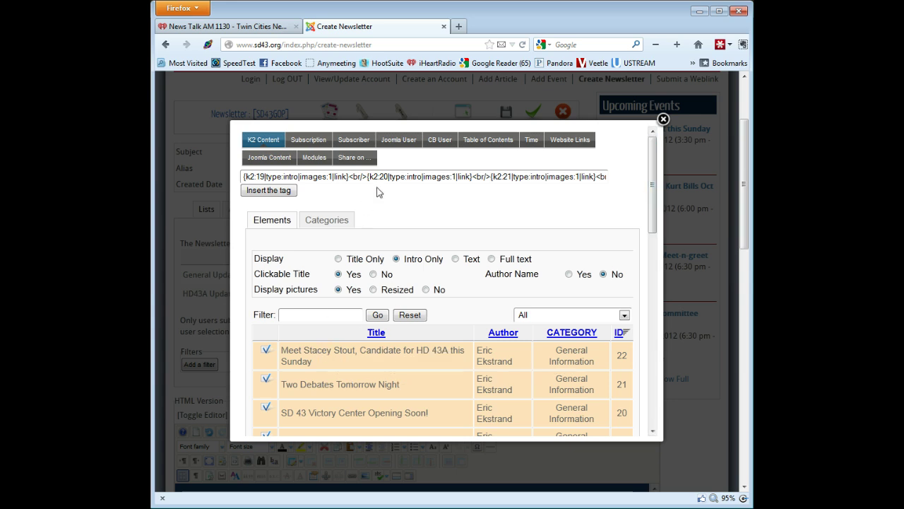
# Insert the generated tags for the four selected K2 articles into the newsletter body.
pyautogui.scroll(-1, 503, 210)
pyautogui.scroll(1, 504, 211)
pyautogui.click(279, 189)
pyautogui.scroll(-6, 552, 344)
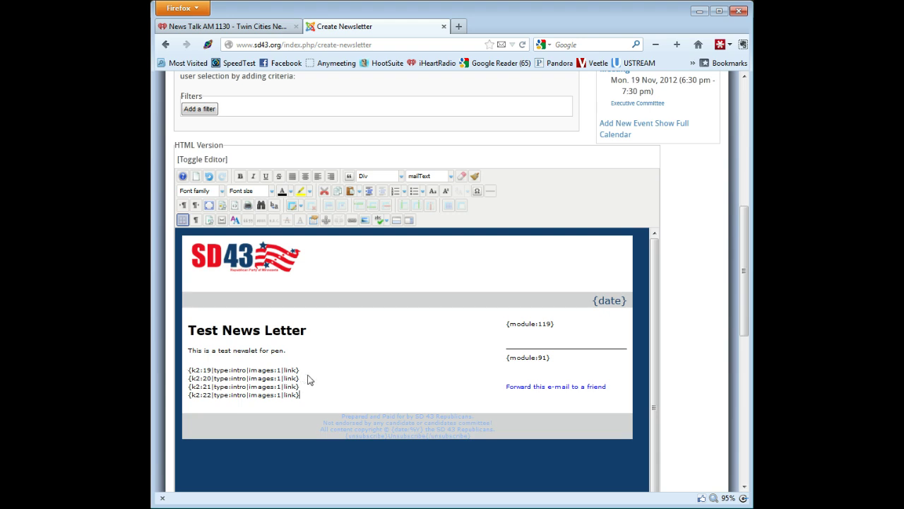
pyautogui.scroll(3, 446, 335)
pyautogui.scroll(4, 444, 334)
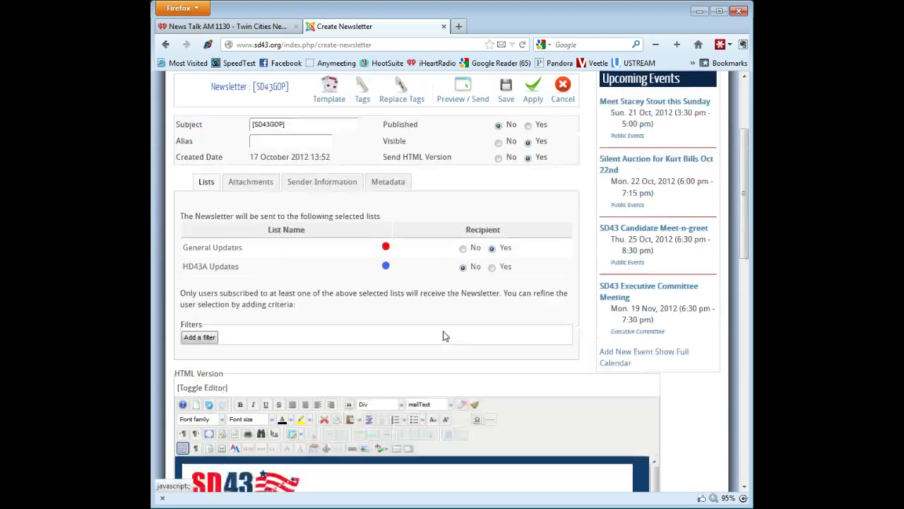
pyautogui.scroll(-4, 456, 387)
pyautogui.scroll(-5, 446, 392)
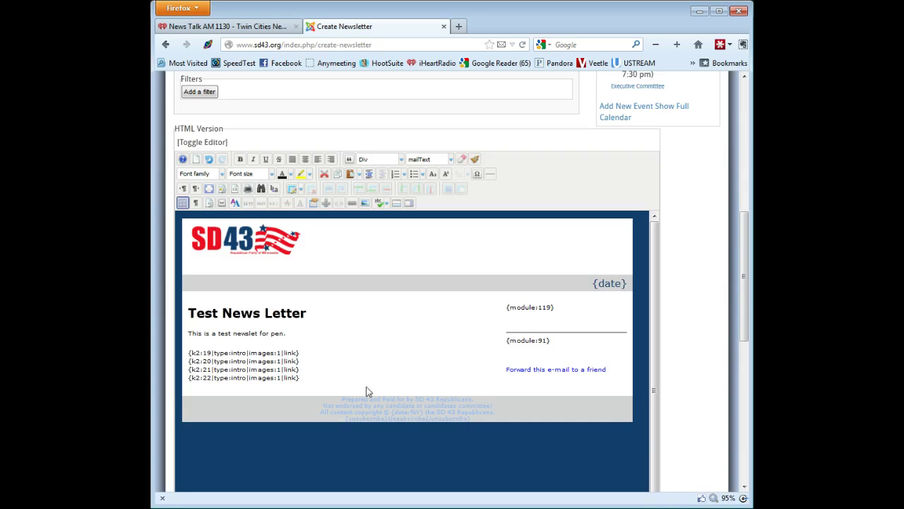
# Add the line "Other Content links anything pictures" below the article tags, followed by a new empty line.
pyautogui.click(366, 391)
pyautogui.scroll(-3, 366, 392)
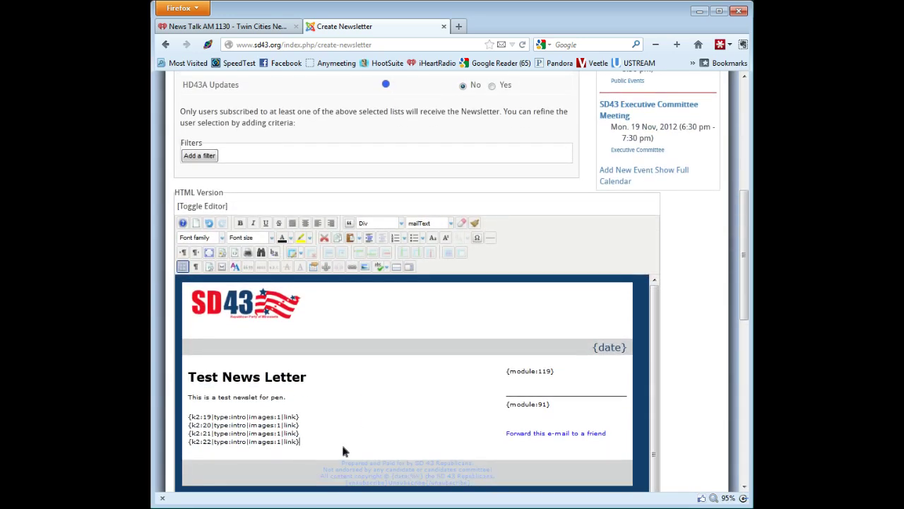
pyautogui.press('Return')
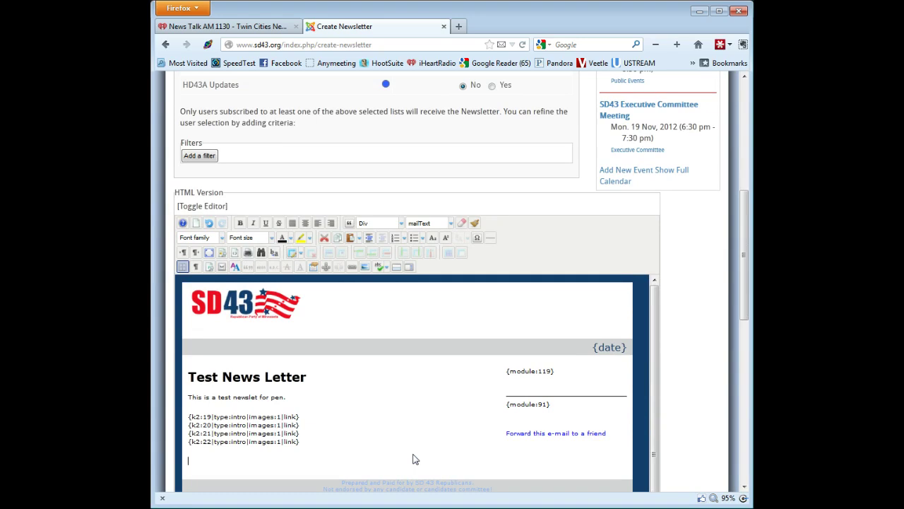
pyautogui.write('Other Content links anything ')
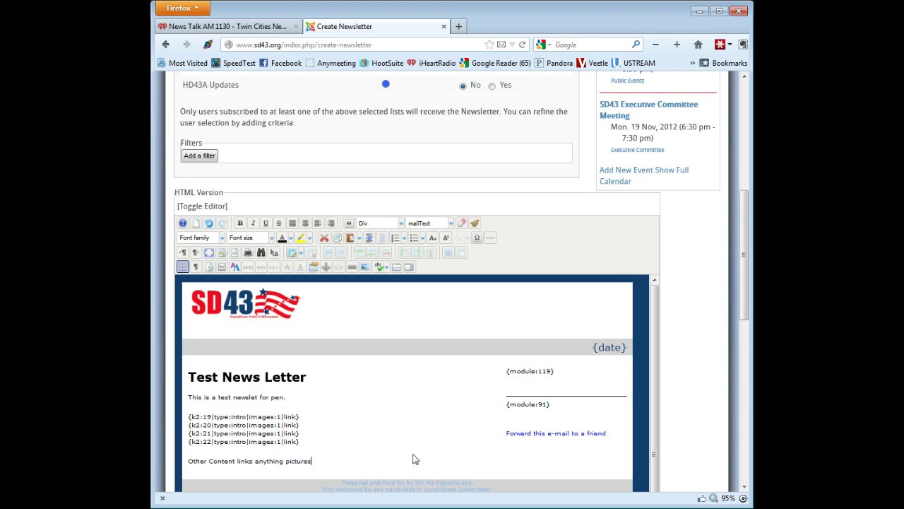
pyautogui.write('pictures')
pyautogui.press('Return')
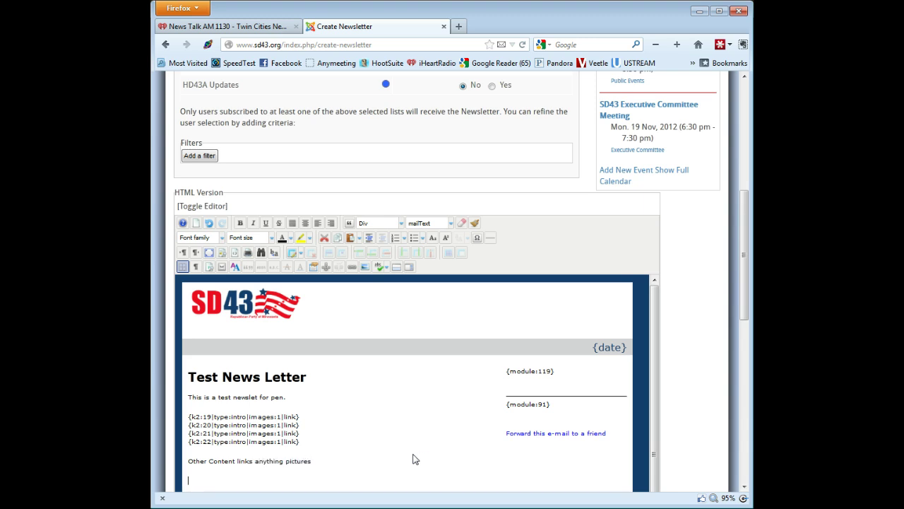
# Insert the image Chris_Logo.jpg from the root image folder on the empty line, without uploading a new file.
pyautogui.click(364, 267)
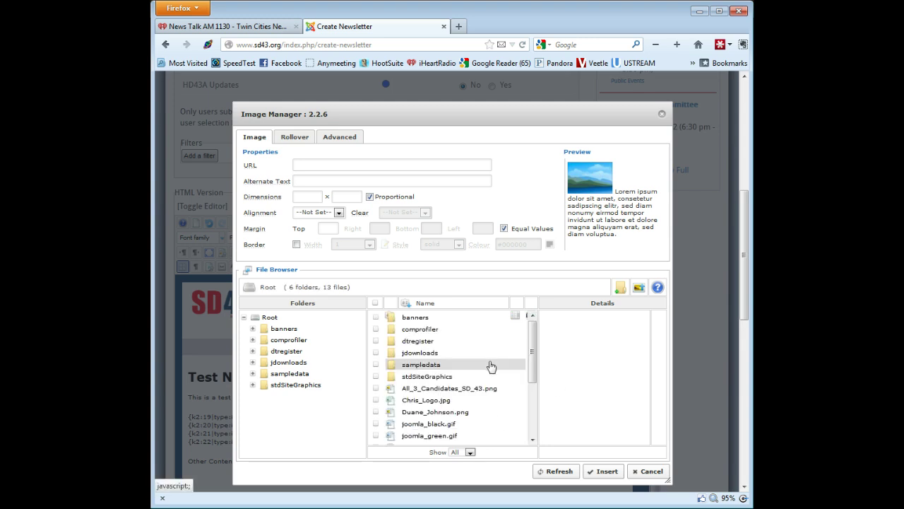
pyautogui.click(469, 402)
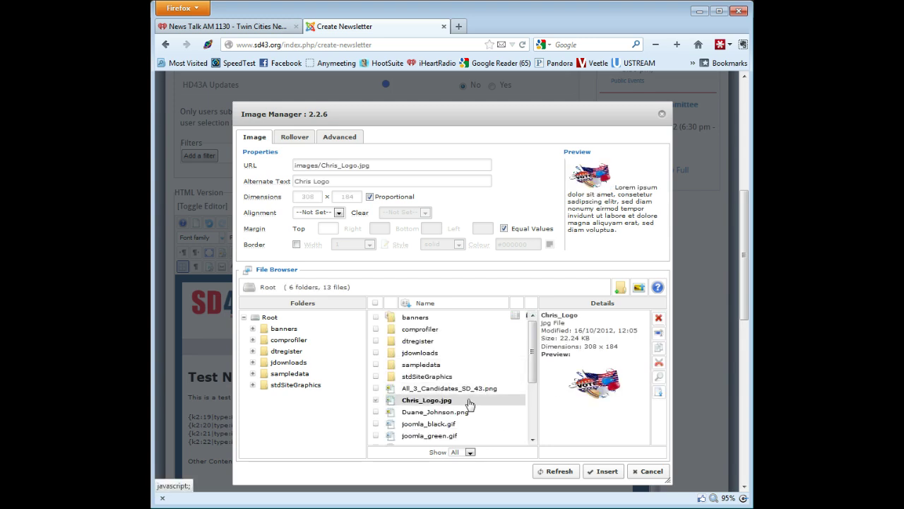
pyautogui.click(640, 289)
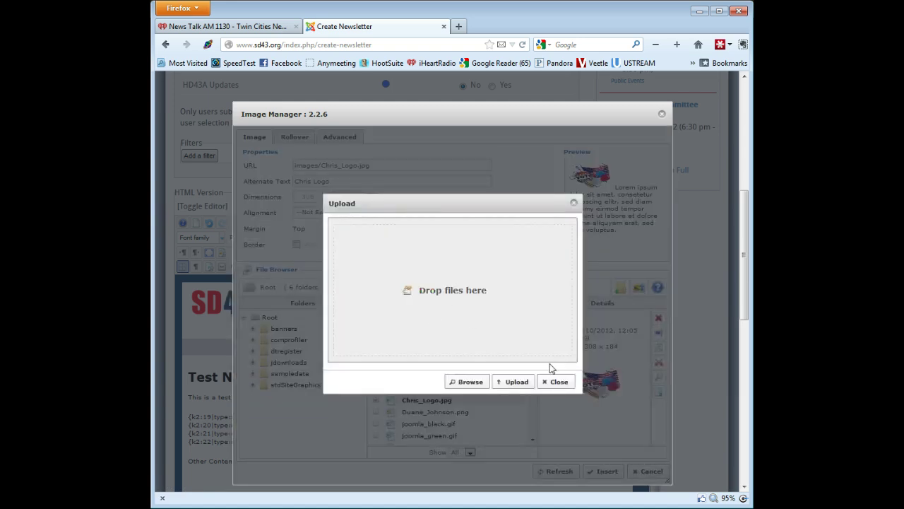
pyautogui.click(555, 382)
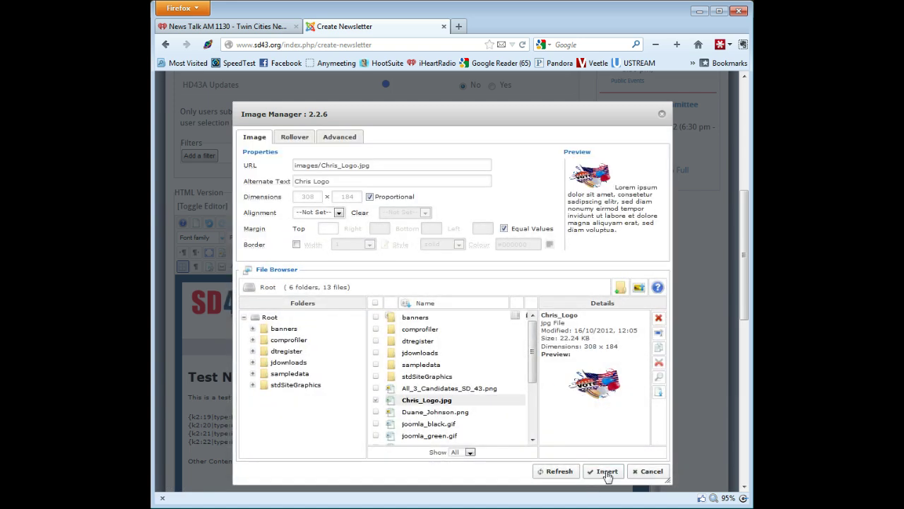
pyautogui.click(607, 472)
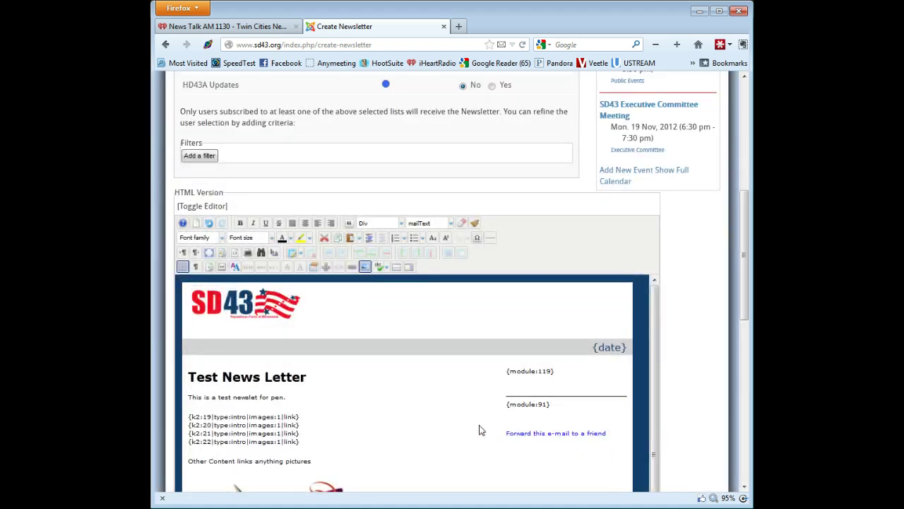
# Shrink the inserted logo image proportionally to about 222 × 133 pixels.
pyautogui.scroll(-4, 475, 421)
pyautogui.click(346, 420)
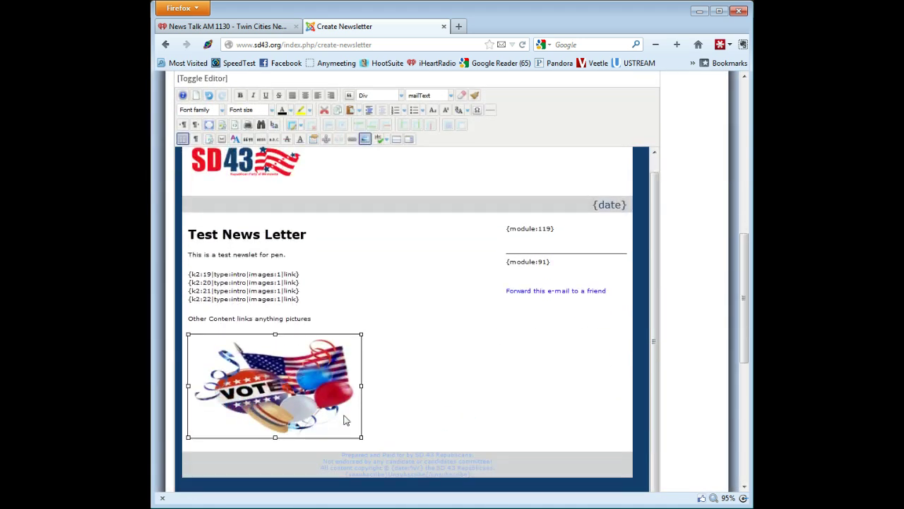
pyautogui.moveTo(361, 437); pyautogui.dragTo(313, 409)
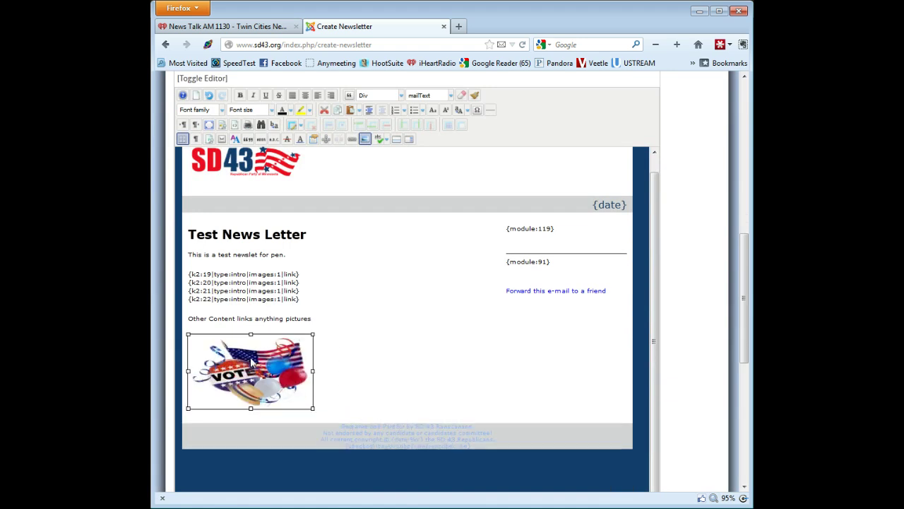
# Try the alignment options for the logo image, including Right, update its properties and deselect it.
pyautogui.click(366, 139)
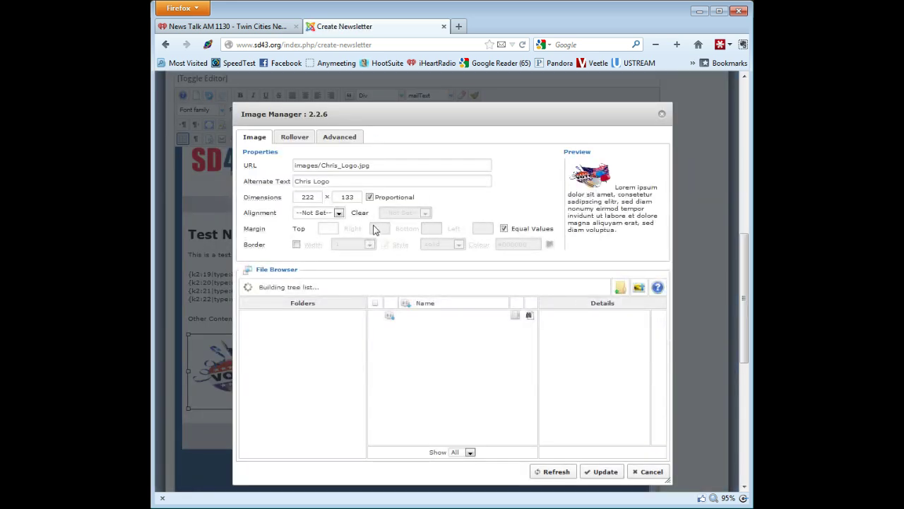
pyautogui.click(339, 213)
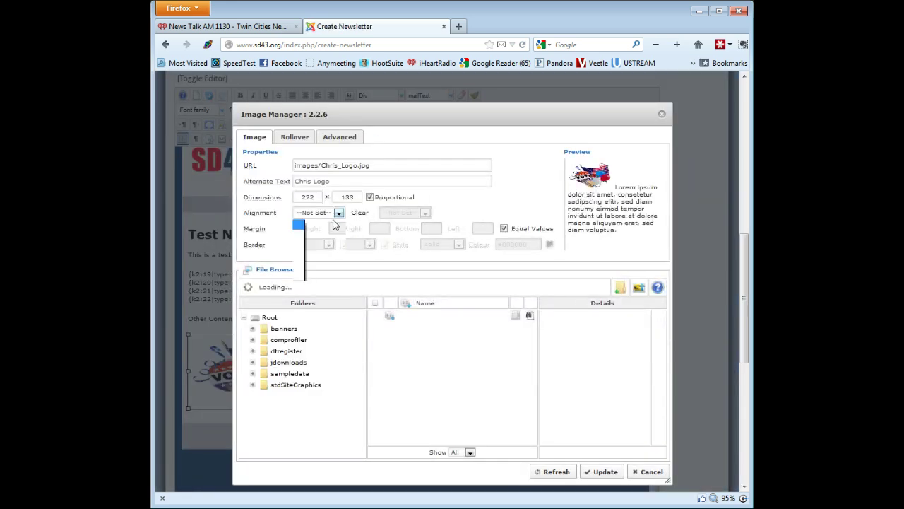
pyautogui.click(329, 256)
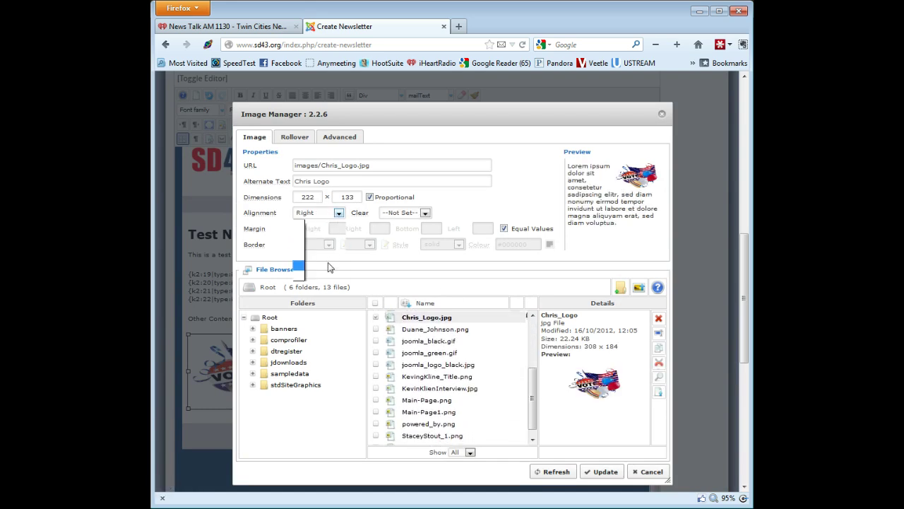
pyautogui.click(606, 472)
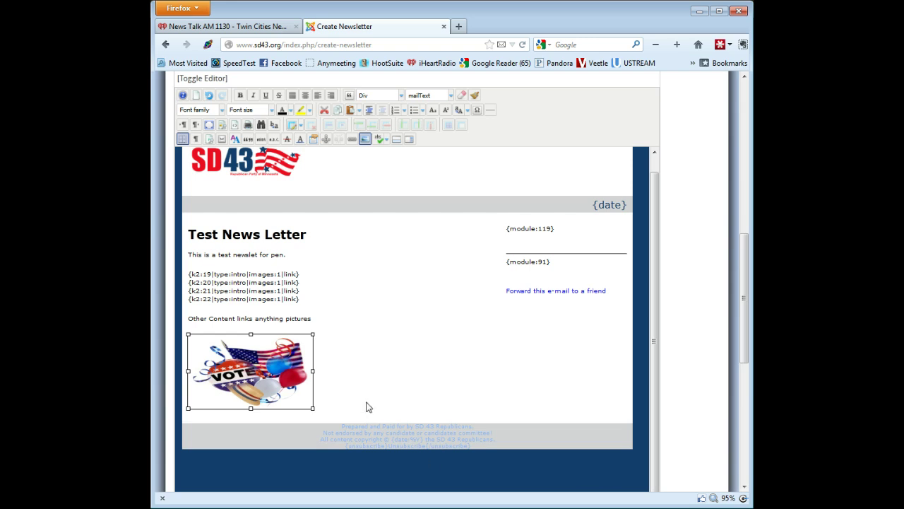
pyautogui.click(388, 380)
# Examine the editor's formatting tools and its paste options, leaving them without pasting anything.
pyautogui.scroll(10, 387, 382)
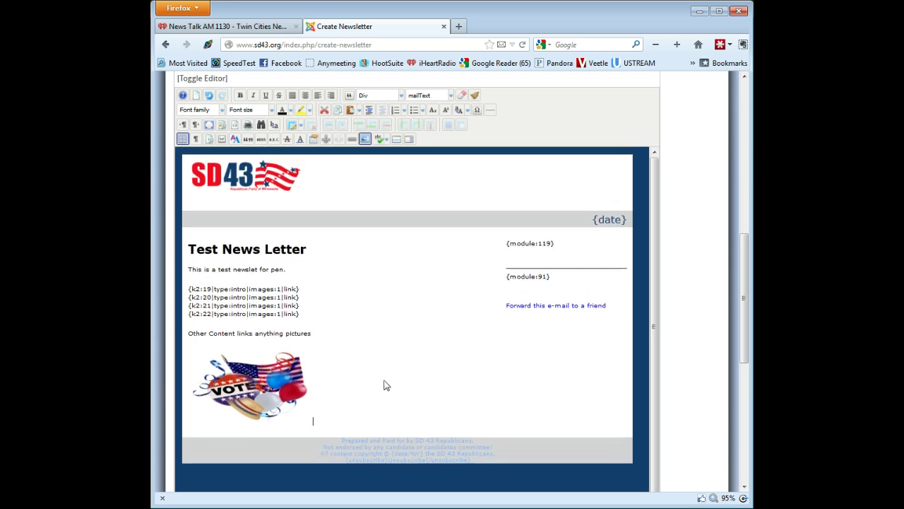
pyautogui.scroll(-5, 395, 385)
pyautogui.scroll(-5, 397, 387)
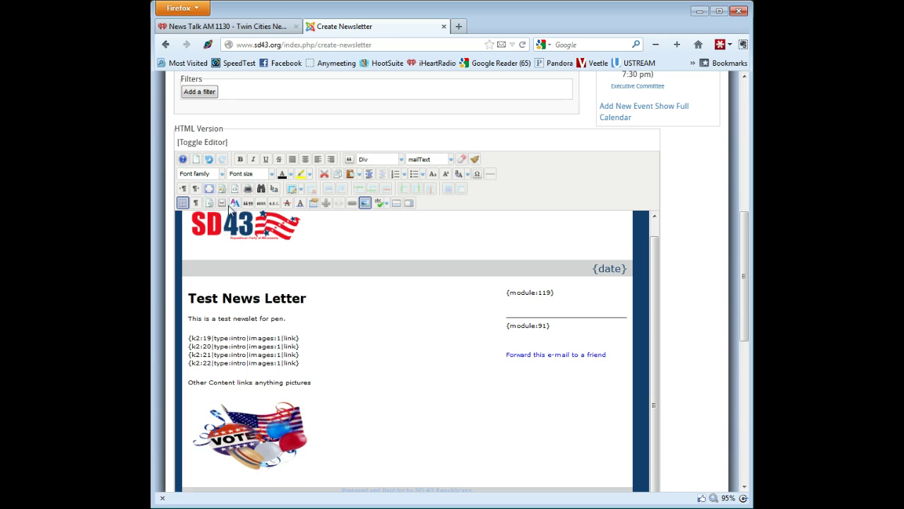
pyautogui.click(360, 175)
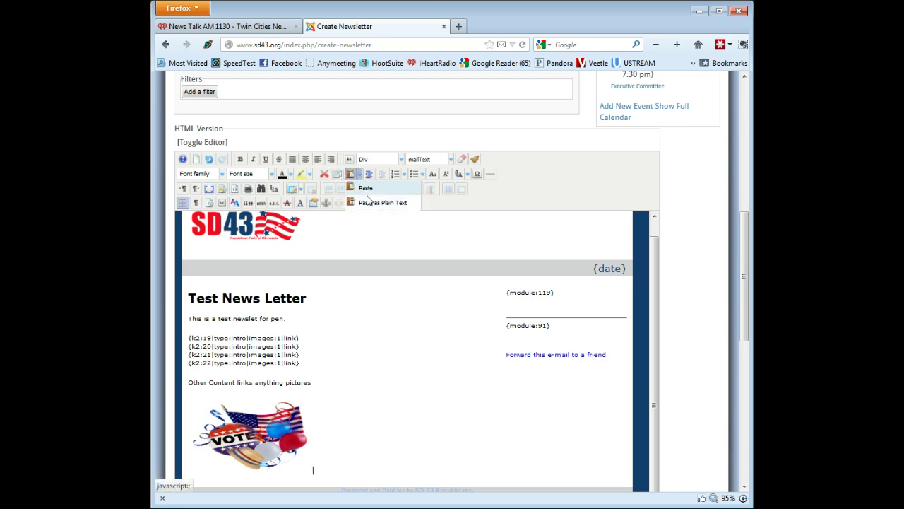
pyautogui.click(597, 193)
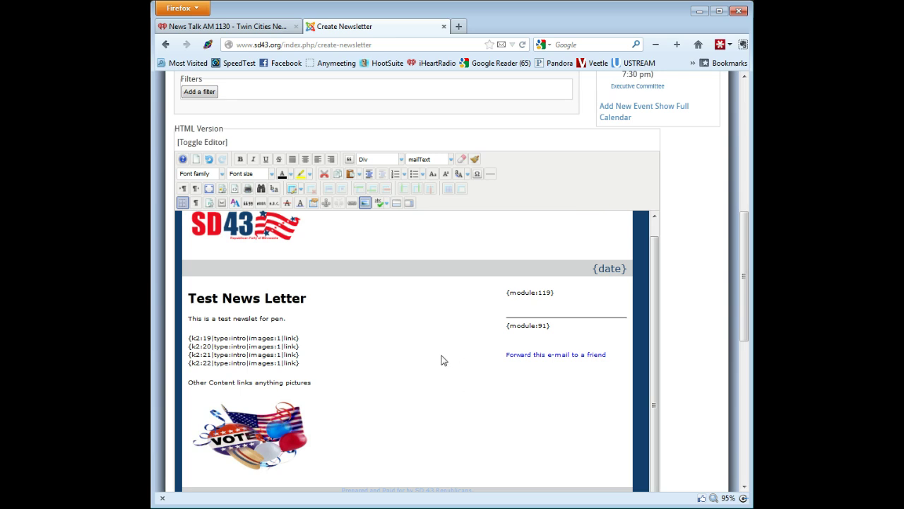
# Save the newsletter and bring up its preview and sending page.
pyautogui.scroll(8, 438, 360)
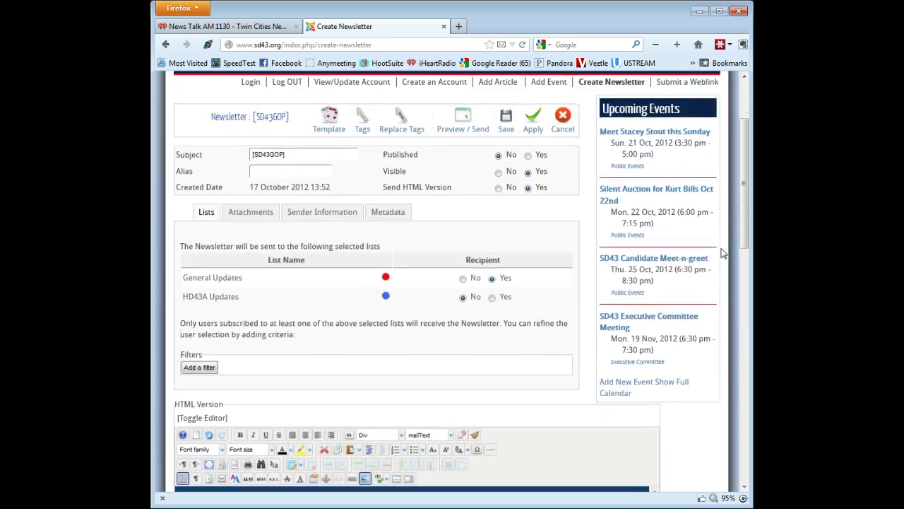
pyautogui.scroll(1, 722, 253)
pyautogui.click(464, 174)
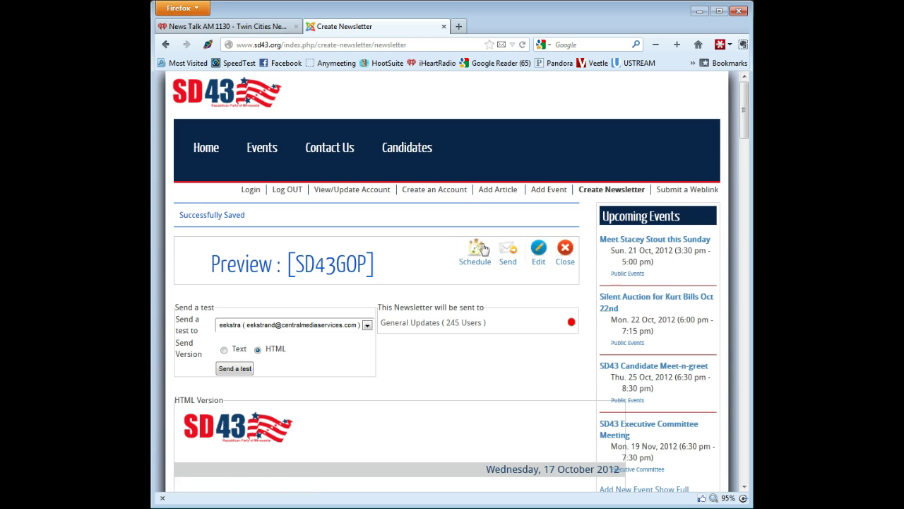
# Review the newsletter's HTML version with its articles, events and image, and the text version beneath it.
pyautogui.scroll(-5, 494, 357)
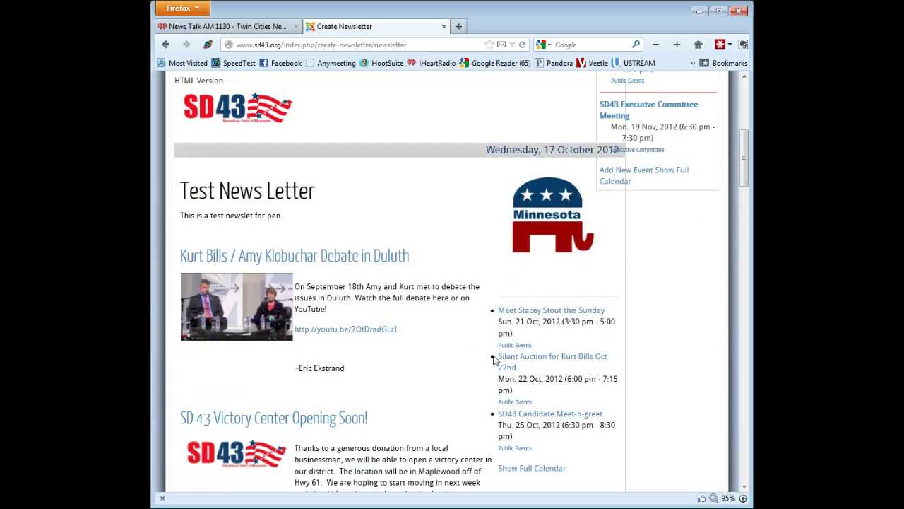
pyautogui.scroll(-2, 400, 370)
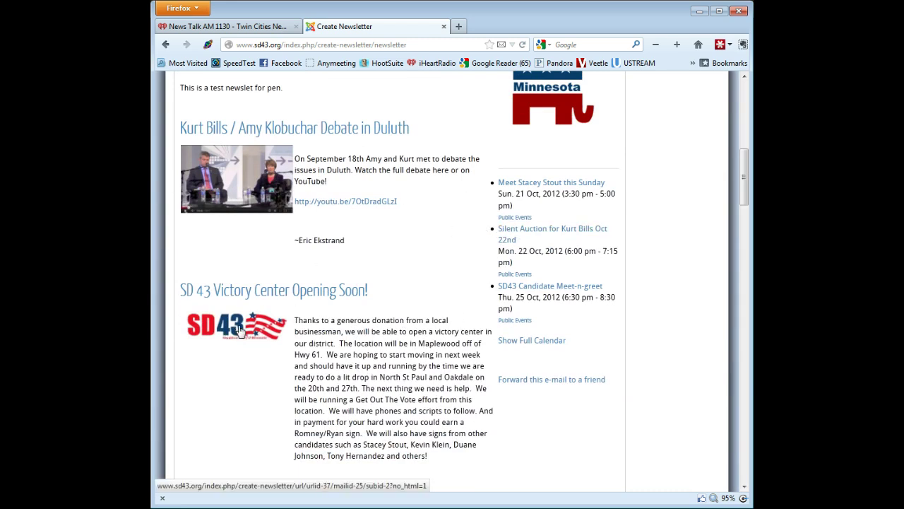
pyautogui.scroll(-4, 238, 329)
pyautogui.scroll(-9, 240, 333)
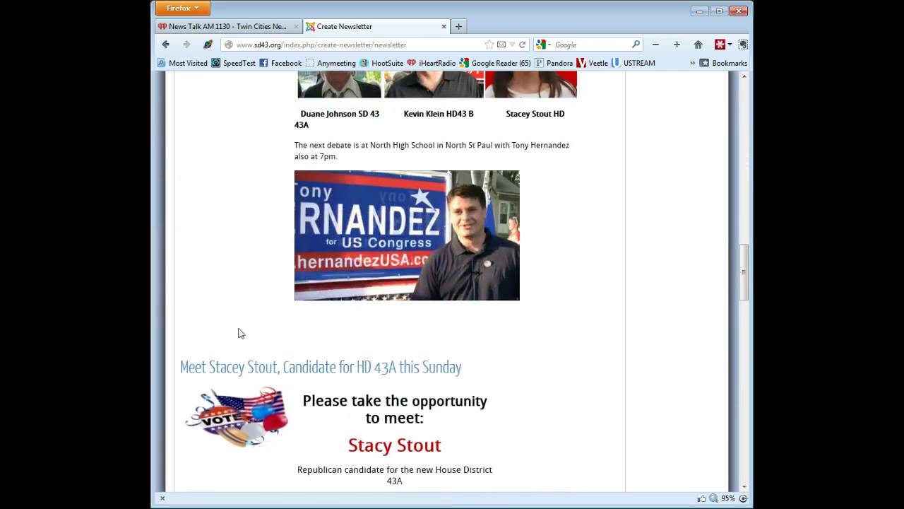
pyautogui.scroll(-3, 239, 333)
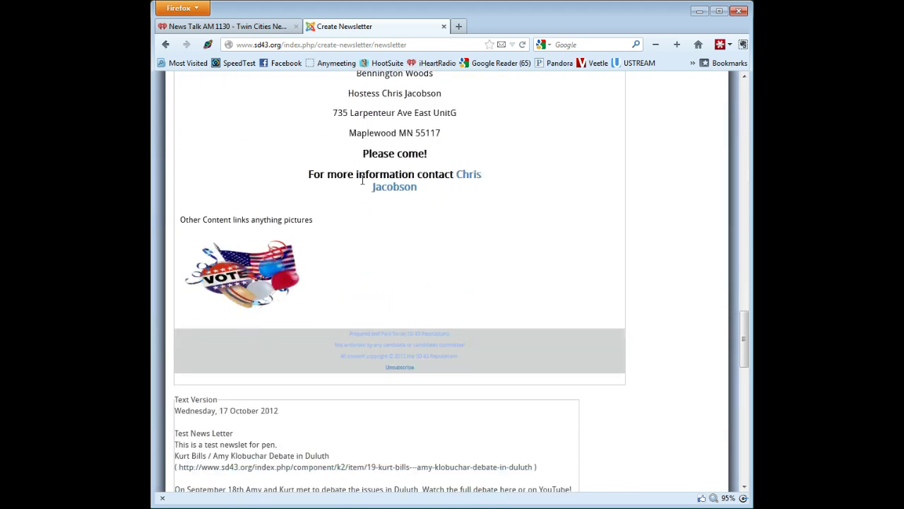
pyautogui.scroll(-3, 361, 460)
pyautogui.scroll(8, 363, 458)
pyautogui.scroll(7, 364, 458)
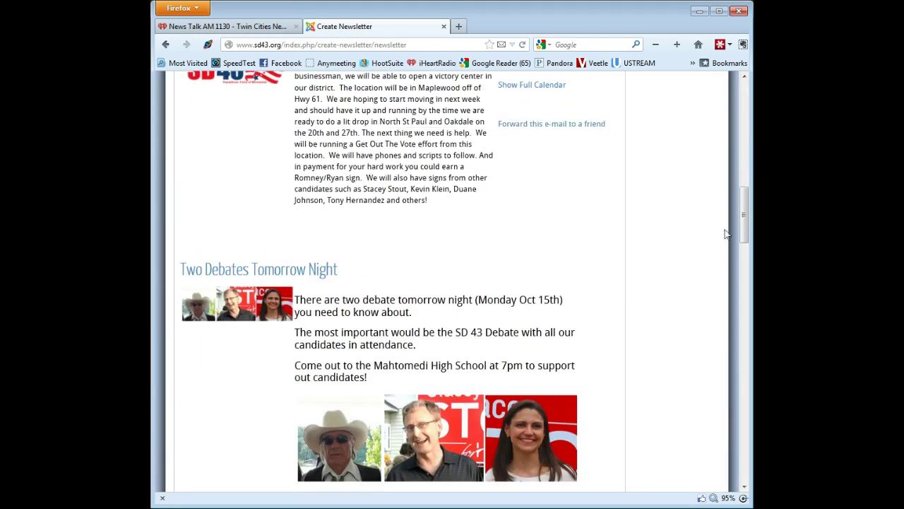
pyautogui.moveTo(744, 222); pyautogui.dragTo(747, 410)
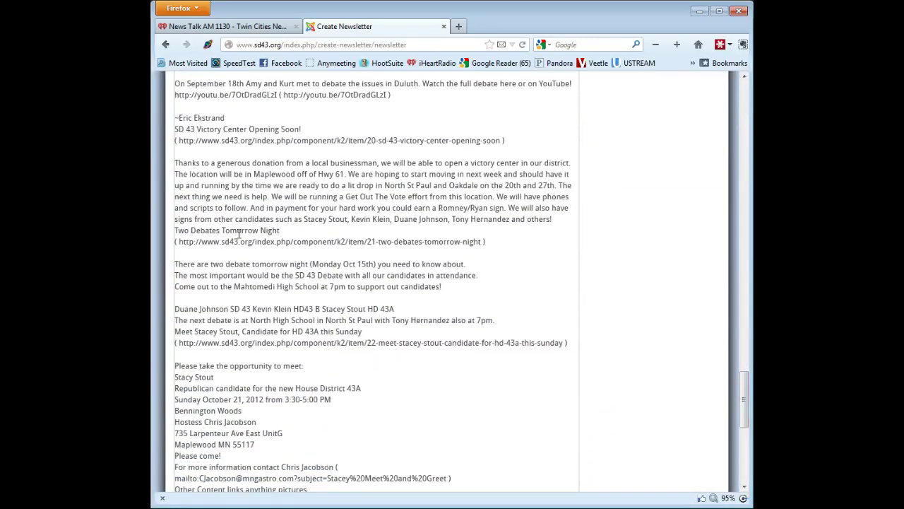
pyautogui.scroll(-10, 319, 353)
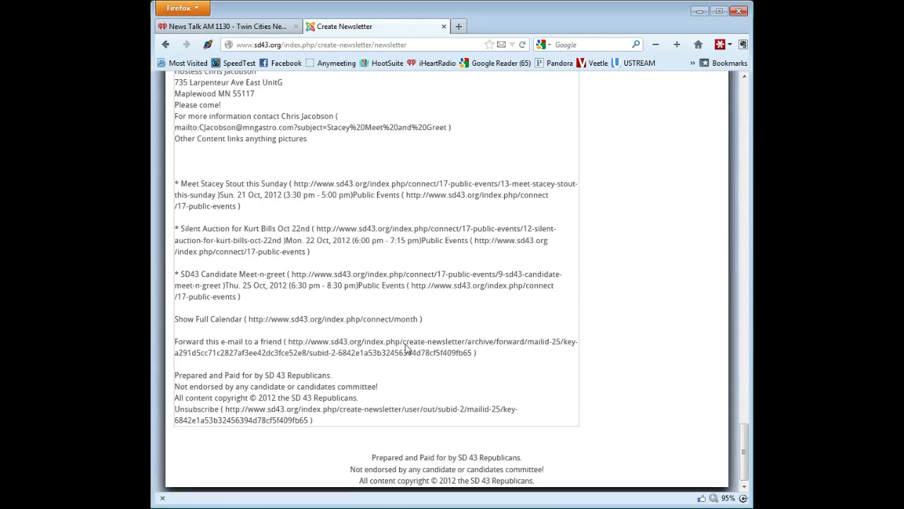
# Check the recipient list and the schedule, send and test options, and look over the HTML version again.
pyautogui.moveTo(743, 452); pyautogui.dragTo(742, 130)
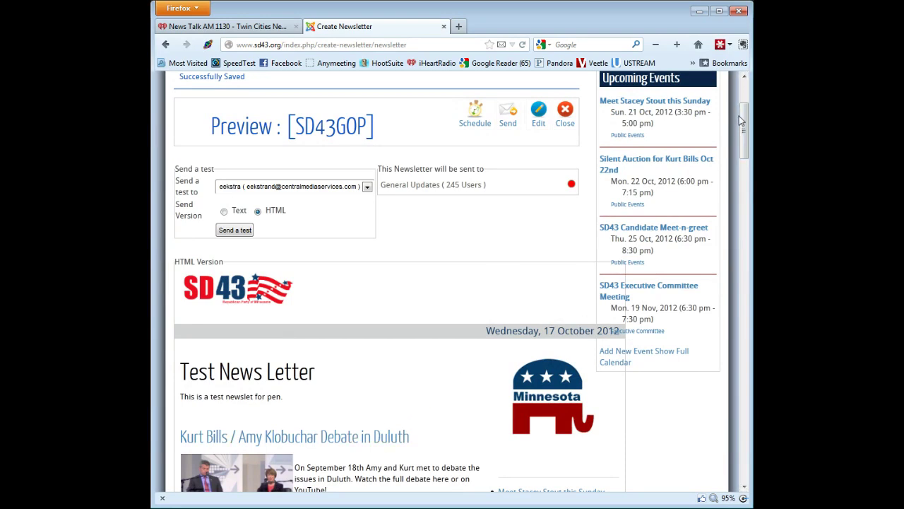
pyautogui.moveTo(743, 130); pyautogui.dragTo(743, 114)
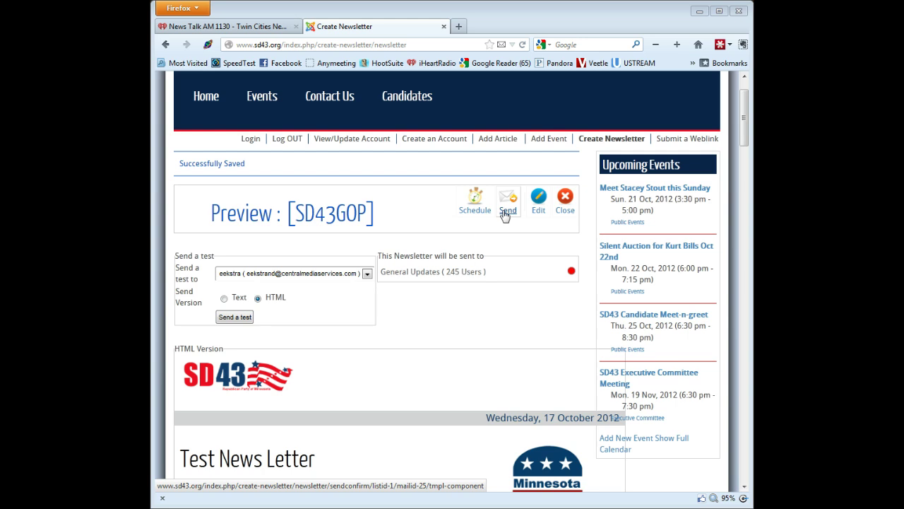
pyautogui.moveTo(744, 134); pyautogui.dragTo(746, 191)
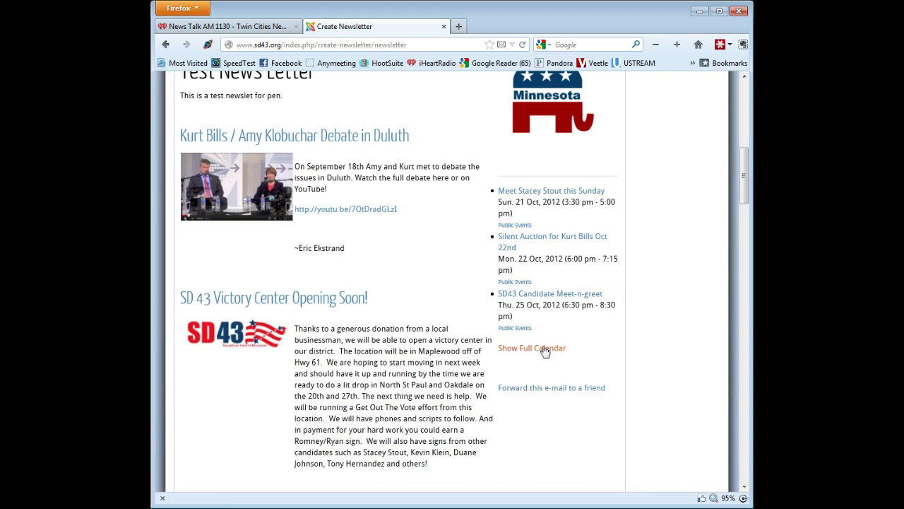
pyautogui.scroll(-10, 541, 351)
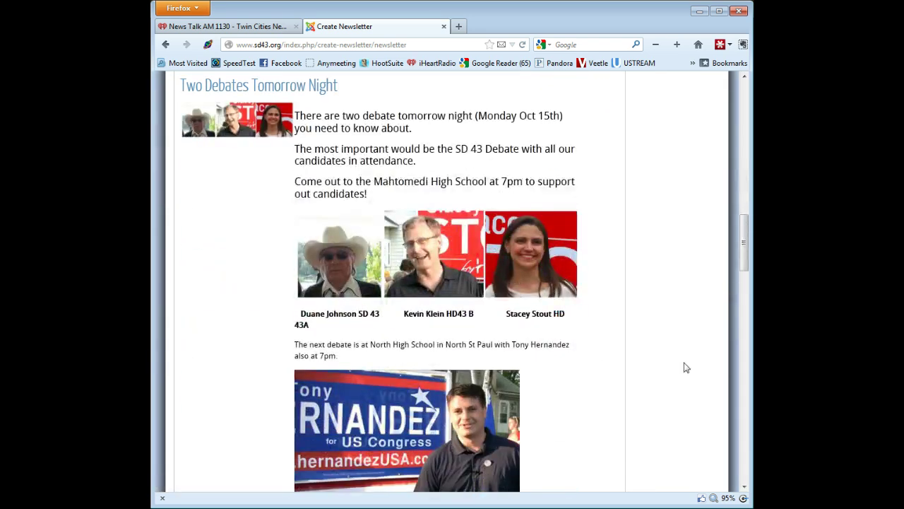
# Close the newsletter preview and look over the list of past newsletters in the General Updates archive.
pyautogui.moveTo(745, 250); pyautogui.dragTo(750, 83)
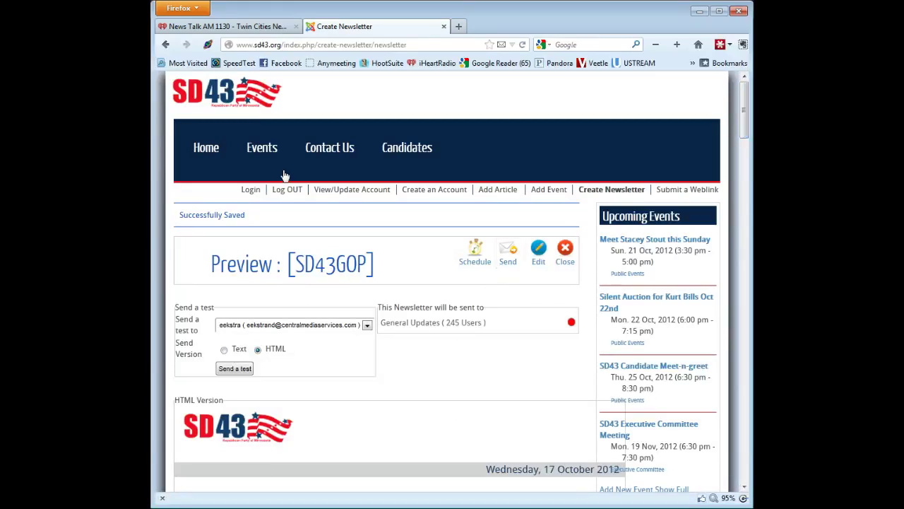
pyautogui.click(570, 262)
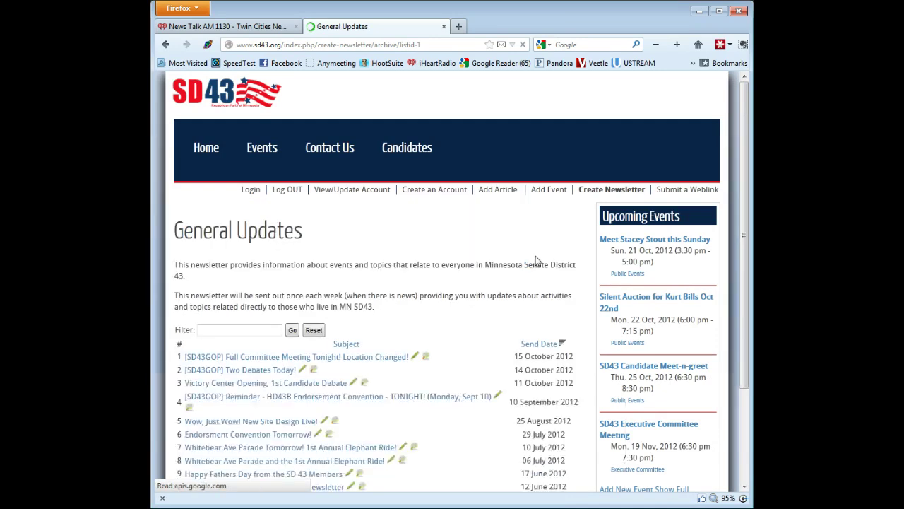
pyautogui.scroll(-3, 395, 326)
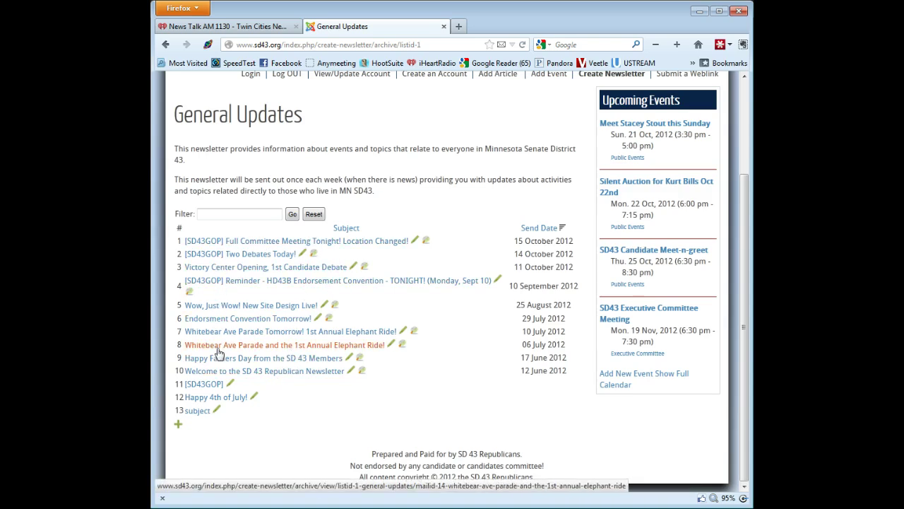
pyautogui.scroll(3, 291, 407)
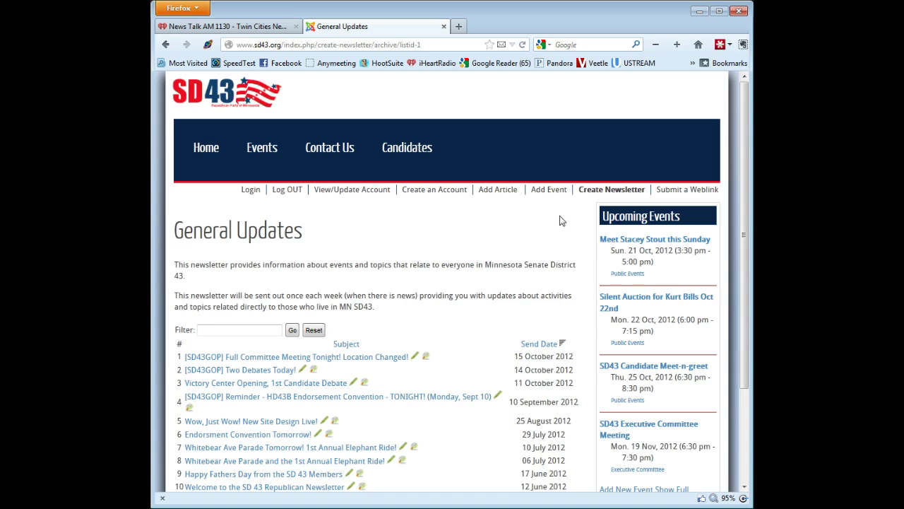
# Go to the site's administration page at sd43.org/administrator and log in with the prefilled credentials.
pyautogui.click(355, 44)
pyautogui.click(353, 45)
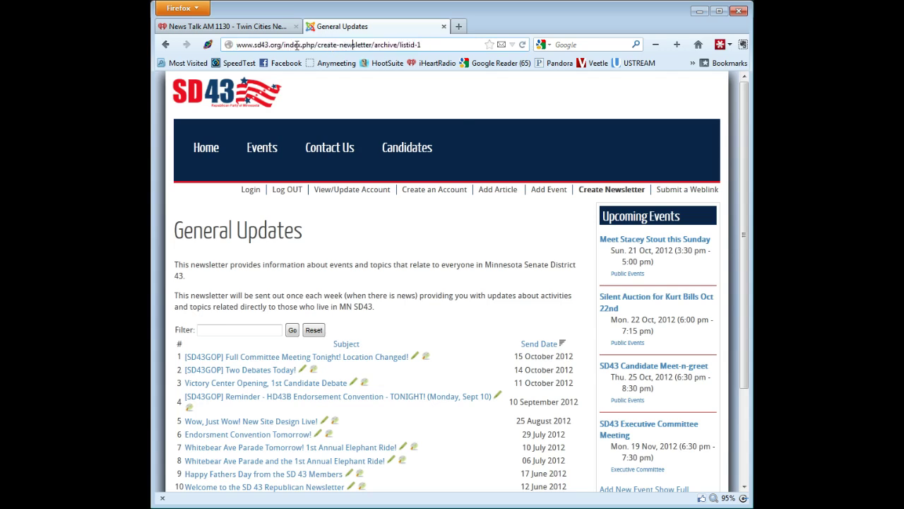
pyautogui.moveTo(285, 45); pyautogui.dragTo(495, 49)
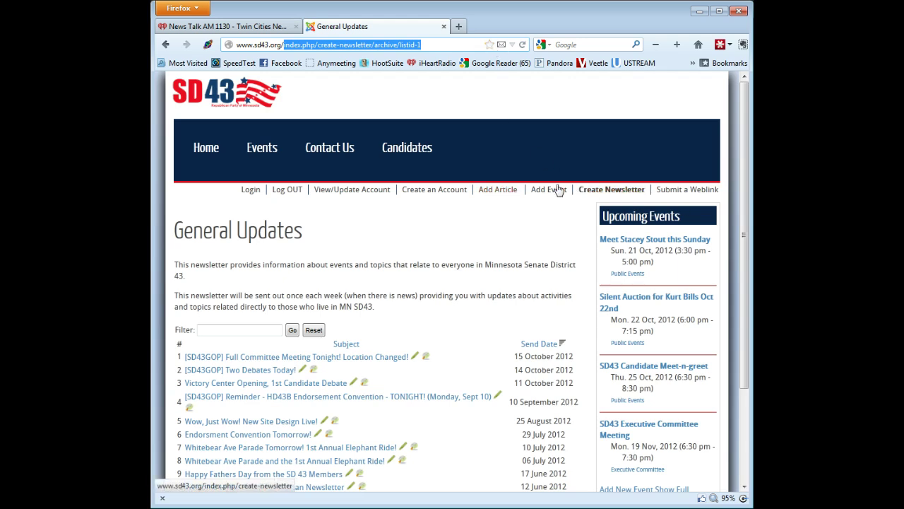
pyautogui.write('administrator')
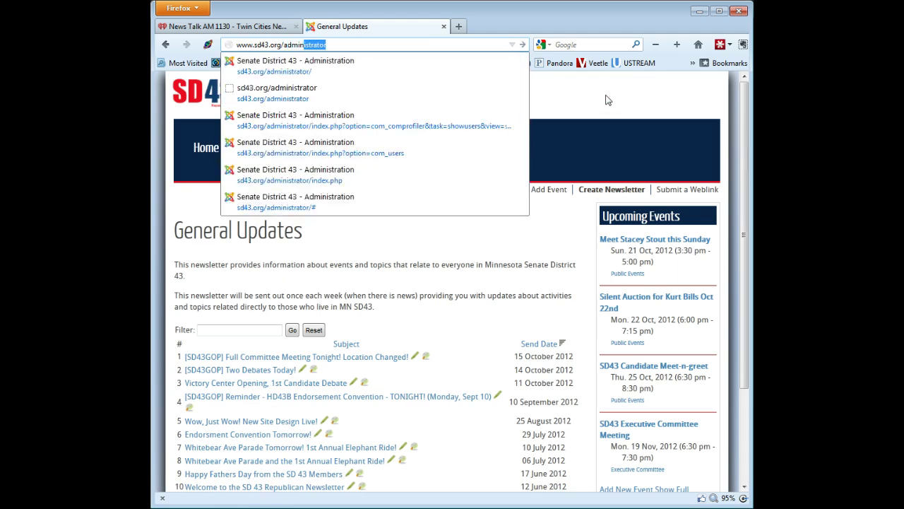
pyautogui.press('Down')
pyautogui.press('Return')
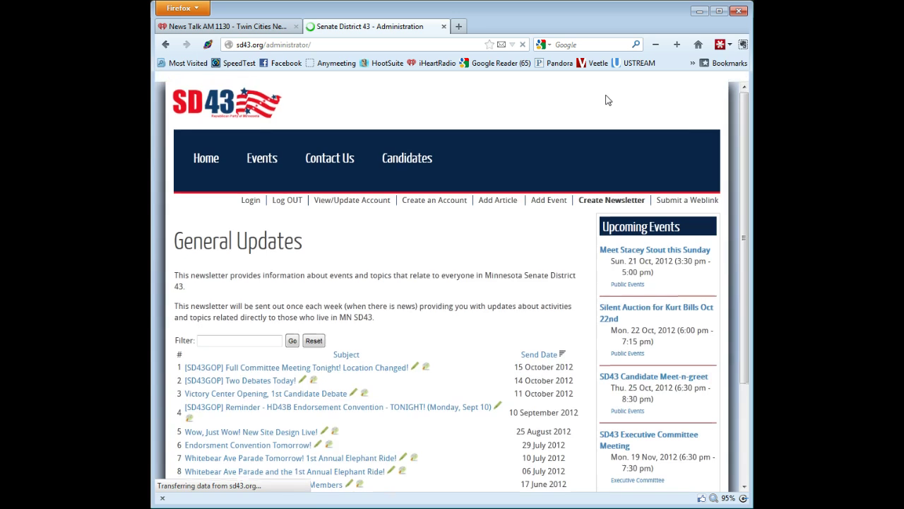
pyautogui.click(575, 284)
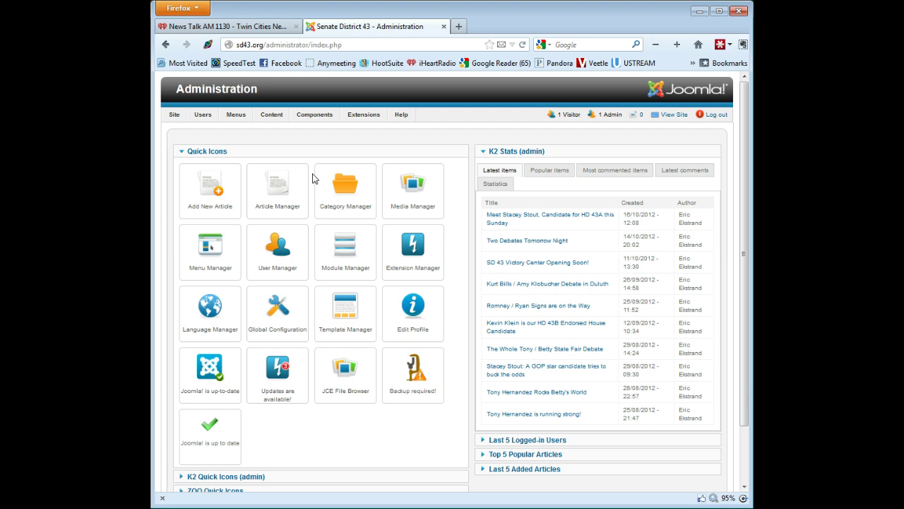
# Collapse the Quick Icons section and open the AcyMailing component's global statistics.
pyautogui.click(181, 152)
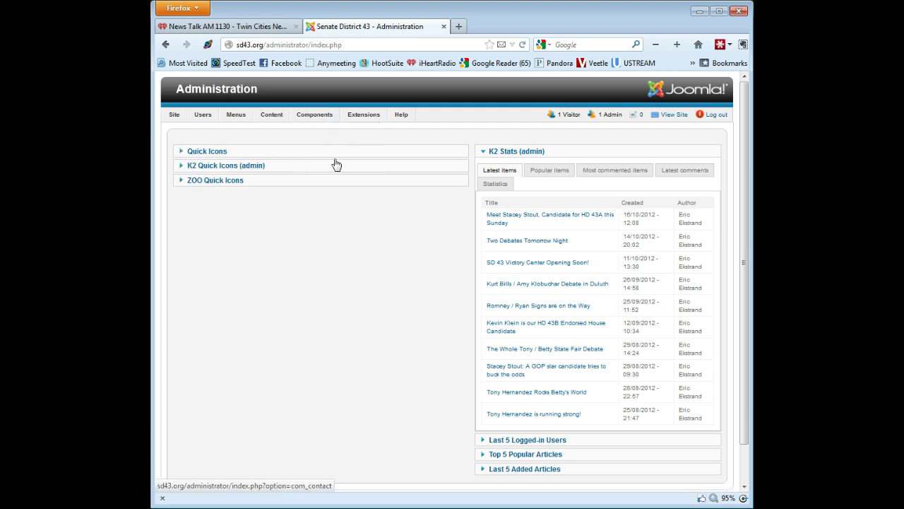
pyautogui.moveTo(314, 117)
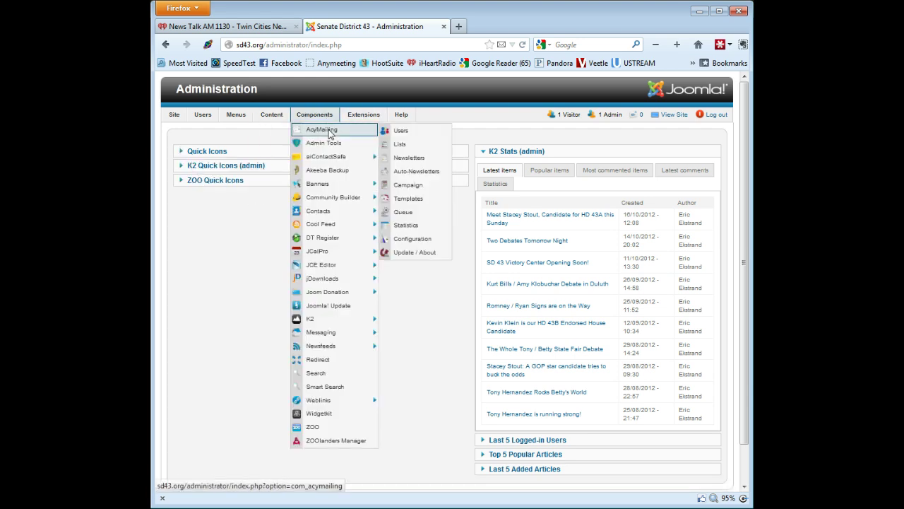
pyautogui.click(330, 132)
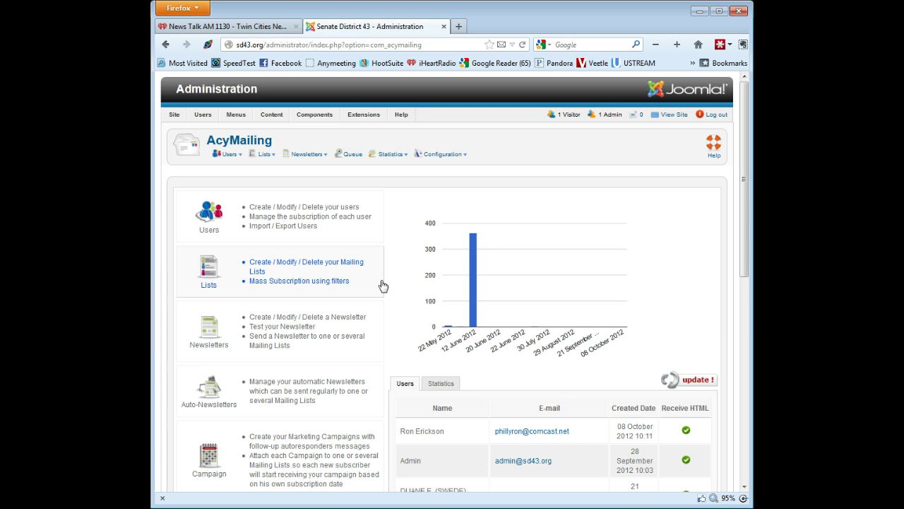
pyautogui.click(394, 154)
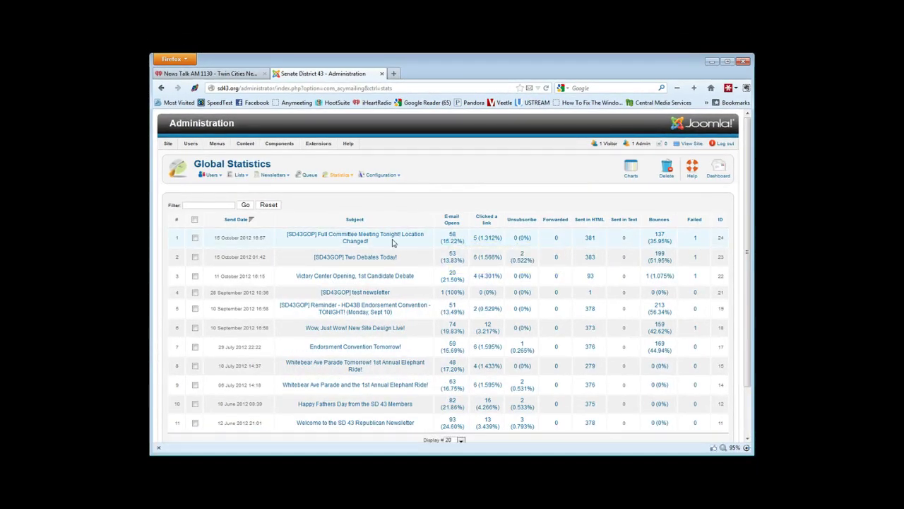
# Check the bounced recipients of the "Full Committee Meeting Tonight! Location Changed!" newsletter and return to the global statistics.
pyautogui.moveTo(481, 238)
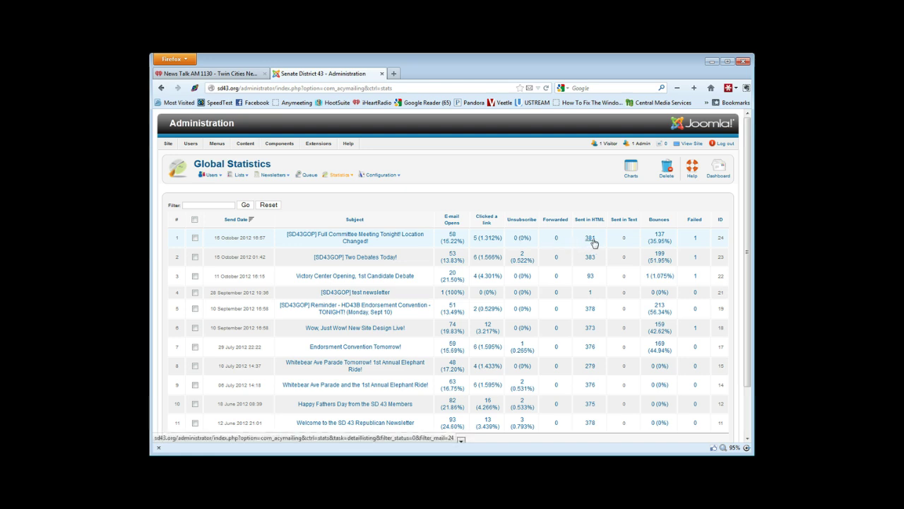
pyautogui.click(659, 235)
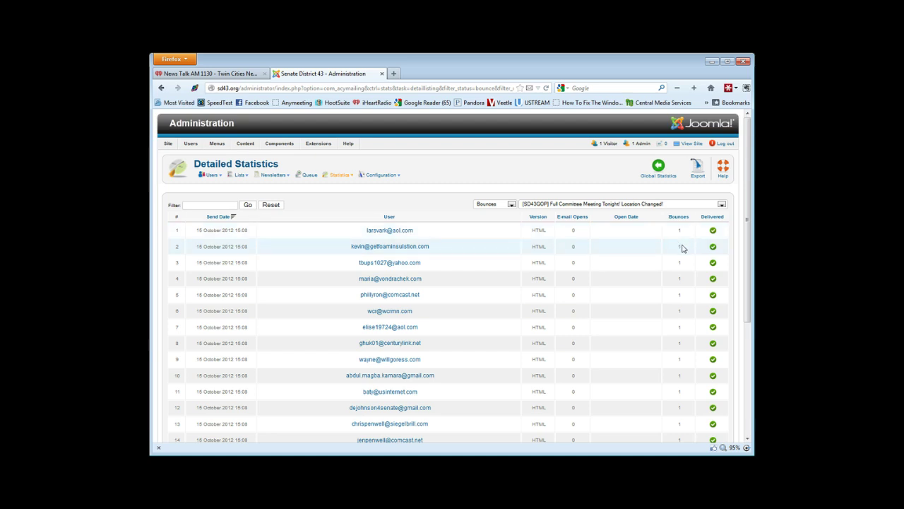
pyautogui.click(346, 185)
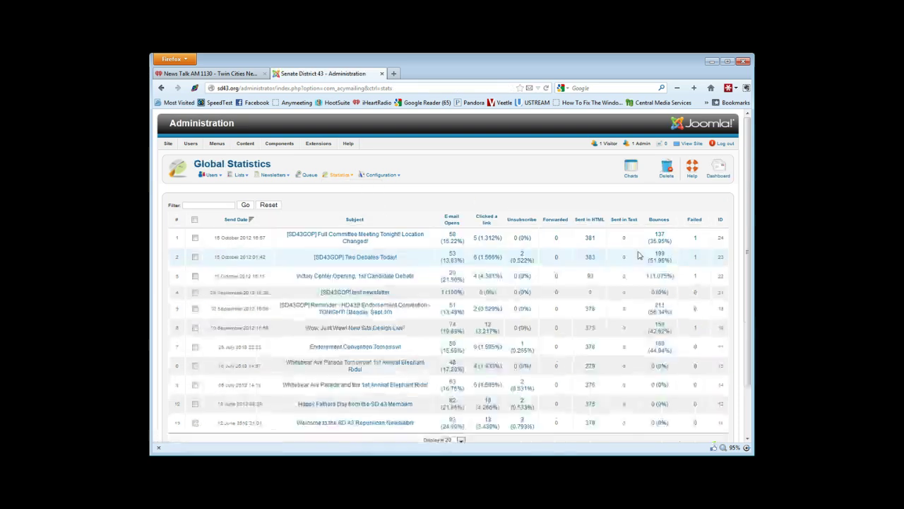
# Generate a monthly column chart of users for 2012-10-01 to 2012-10-31 and look it over.
pyautogui.moveTo(351, 175)
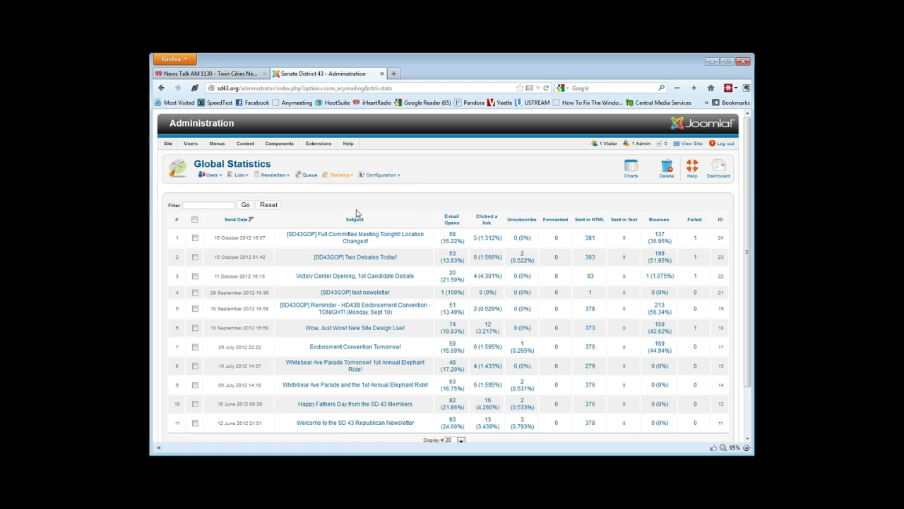
pyautogui.click(341, 212)
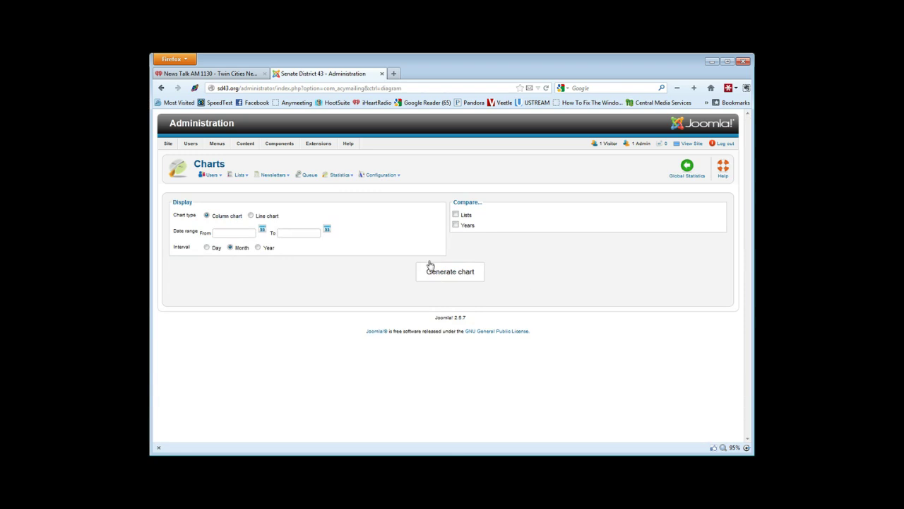
pyautogui.click(262, 231)
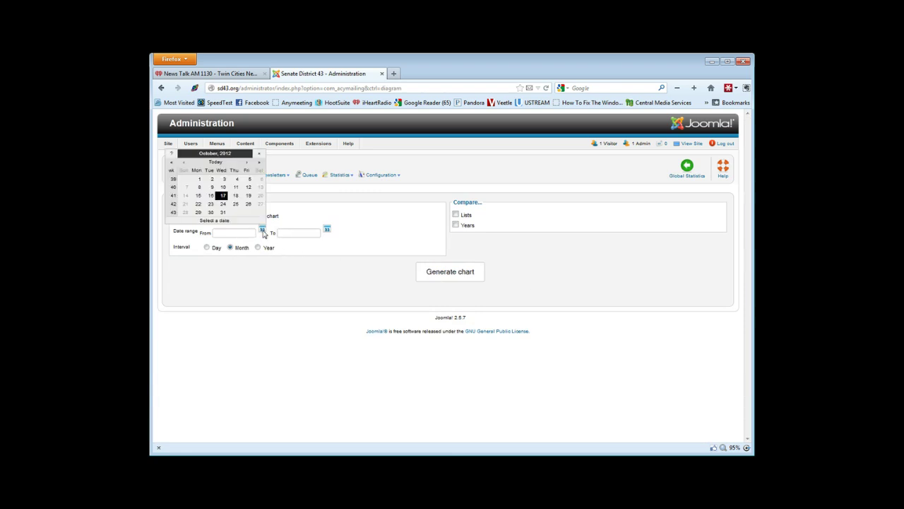
pyautogui.click(202, 180)
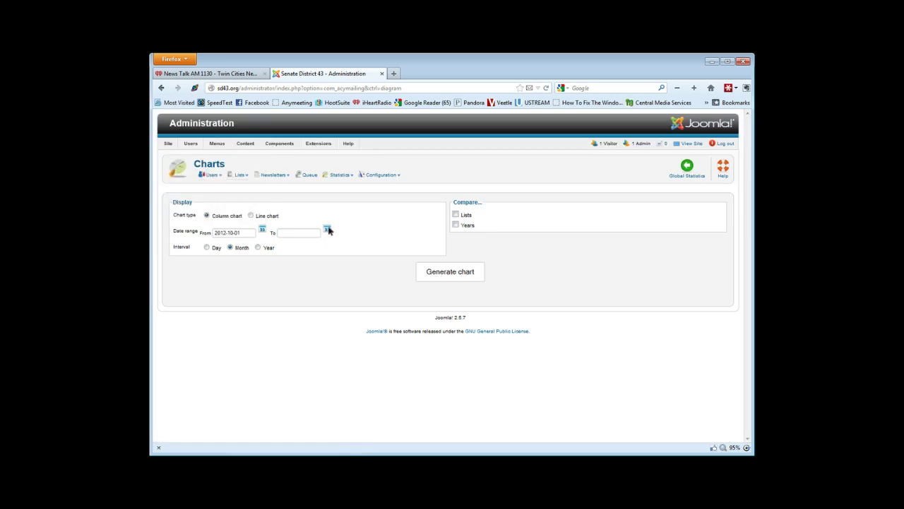
pyautogui.click(329, 230)
pyautogui.click(287, 216)
pyautogui.click(452, 272)
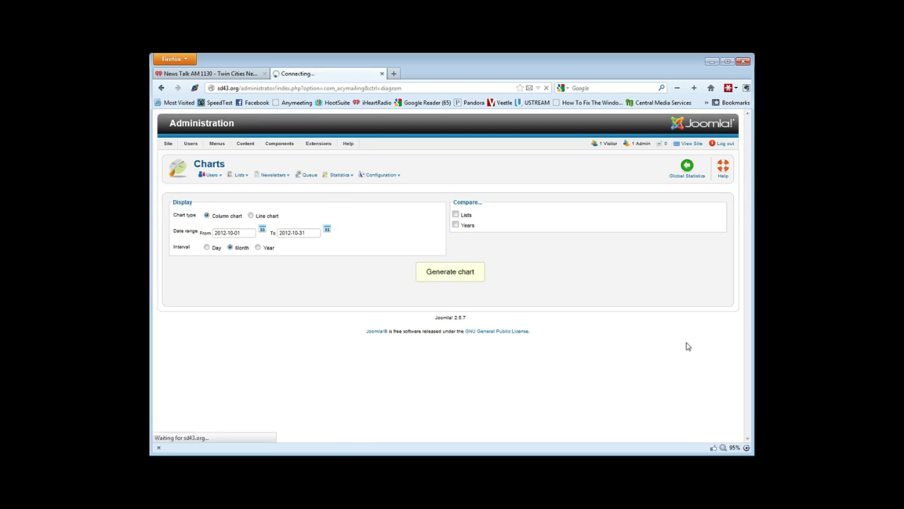
pyautogui.scroll(-3, 687, 347)
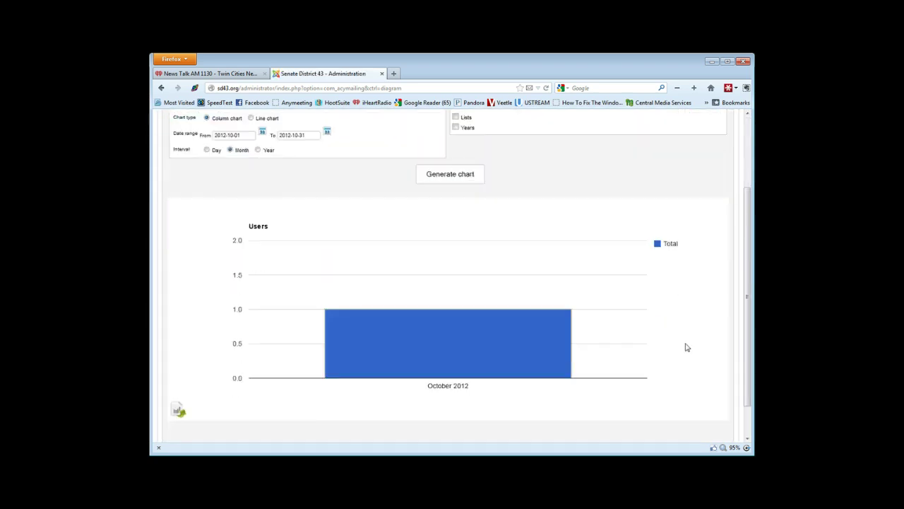
pyautogui.scroll(-1, 687, 347)
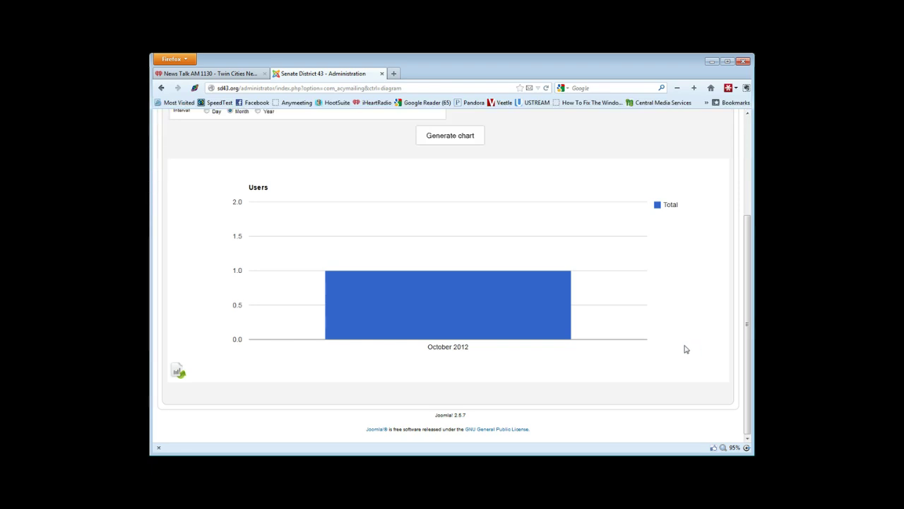
pyautogui.scroll(4, 685, 349)
pyautogui.scroll(-3, 685, 349)
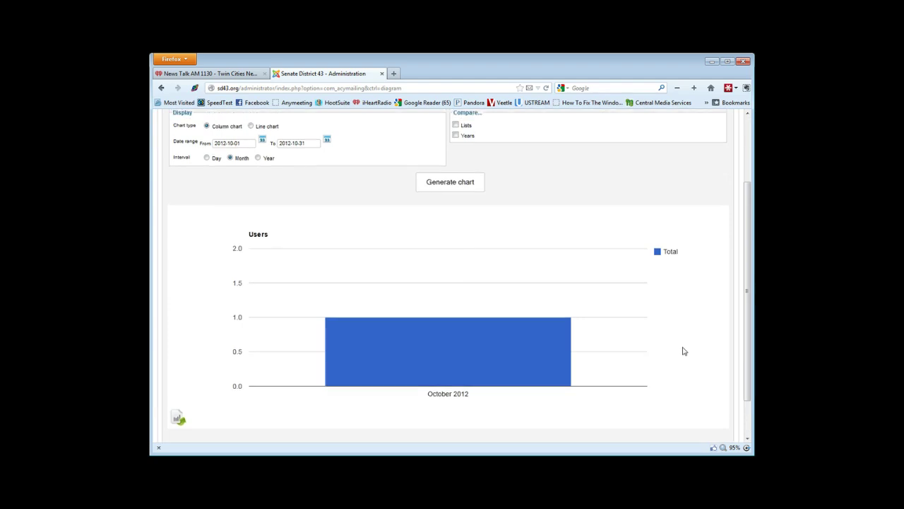
# Regenerate the users chart with a yearly interval and again with a daily interval.
pyautogui.scroll(3, 683, 349)
pyautogui.click(259, 248)
pyautogui.click(471, 275)
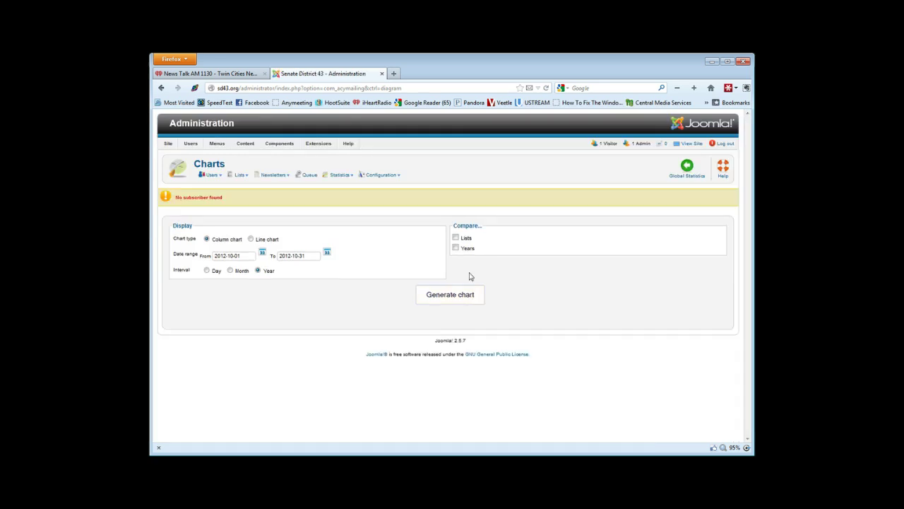
pyautogui.click(207, 270)
pyautogui.click(476, 298)
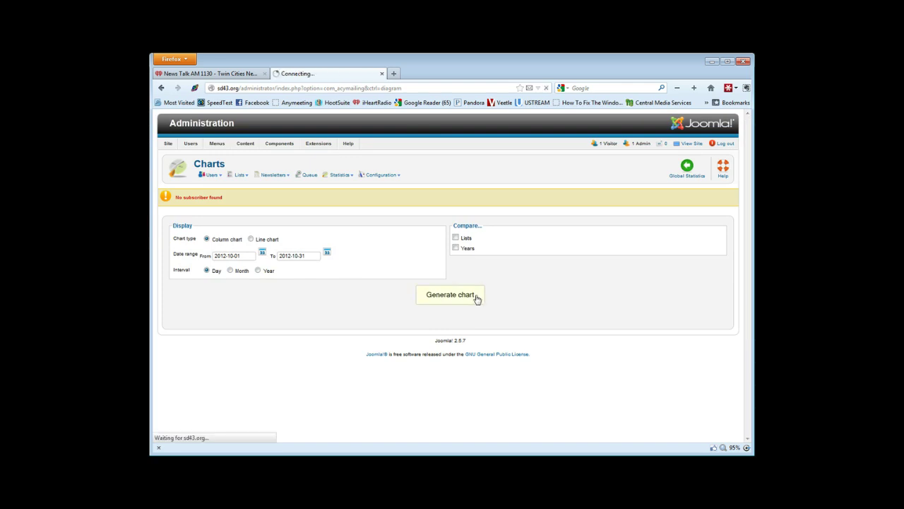
pyautogui.scroll(-4, 476, 310)
pyautogui.scroll(4, 477, 310)
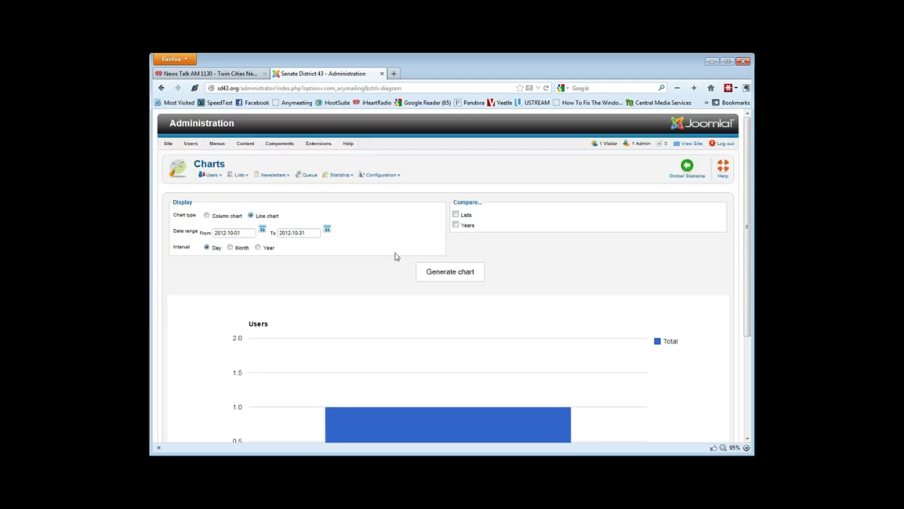
# Set the chart's start date to 2012-08-01 and generate it as a line chart.
pyautogui.click(263, 231)
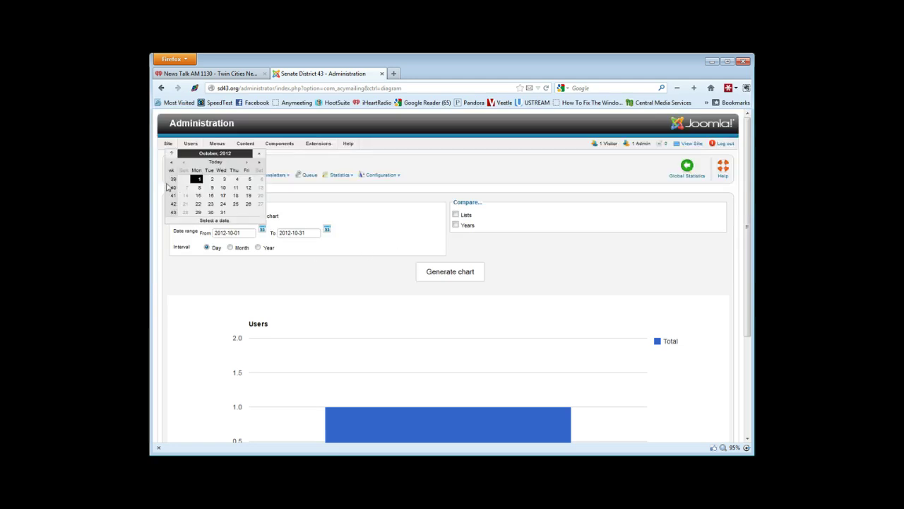
pyautogui.click(171, 162)
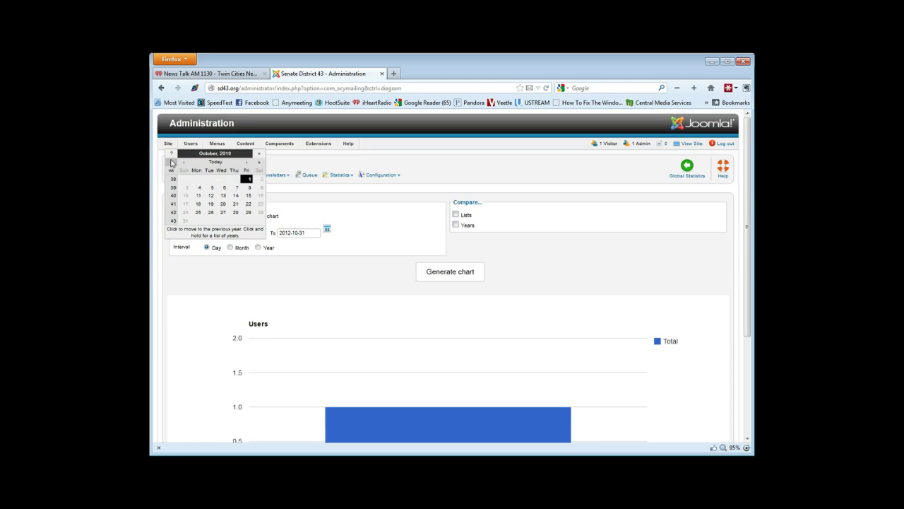
pyautogui.click(260, 162)
pyautogui.click(183, 163)
pyautogui.click(183, 164)
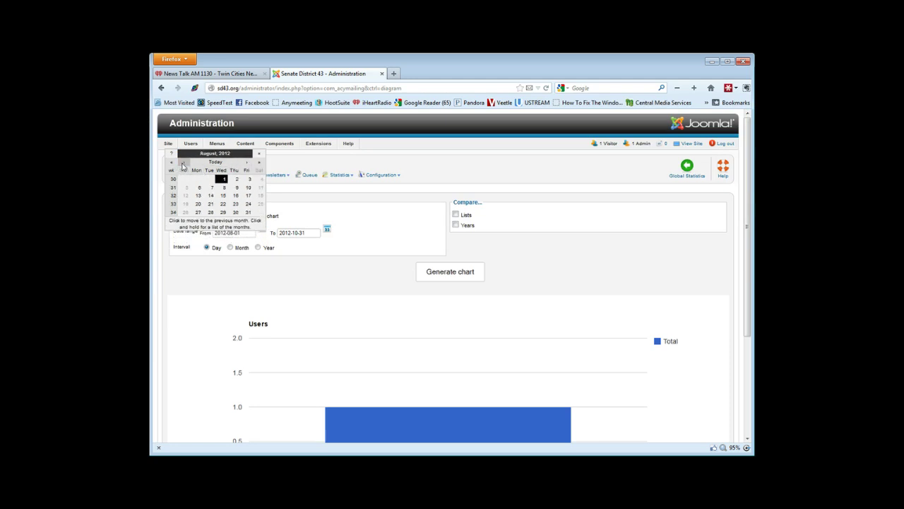
pyautogui.click(224, 179)
pyautogui.click(466, 274)
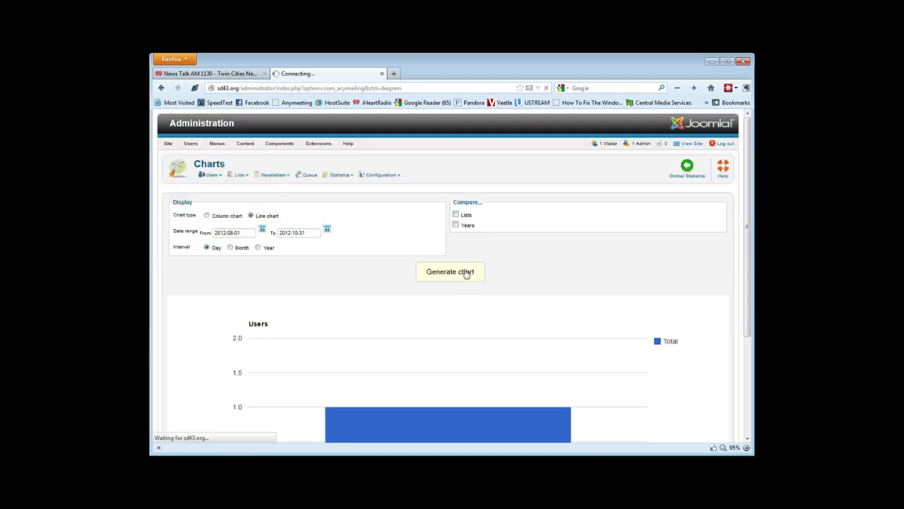
pyautogui.scroll(-4, 465, 276)
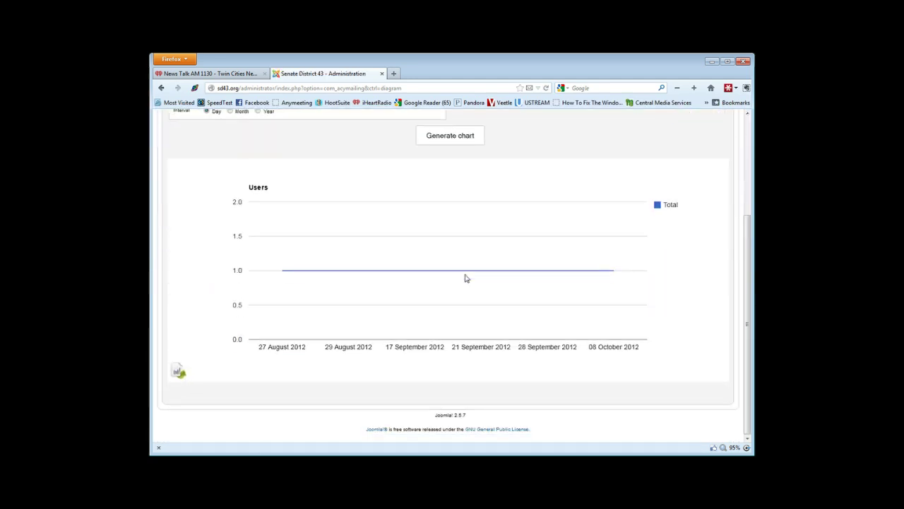
# Regenerate the users line chart with a monthly interval and examine the result.
pyautogui.scroll(3, 465, 278)
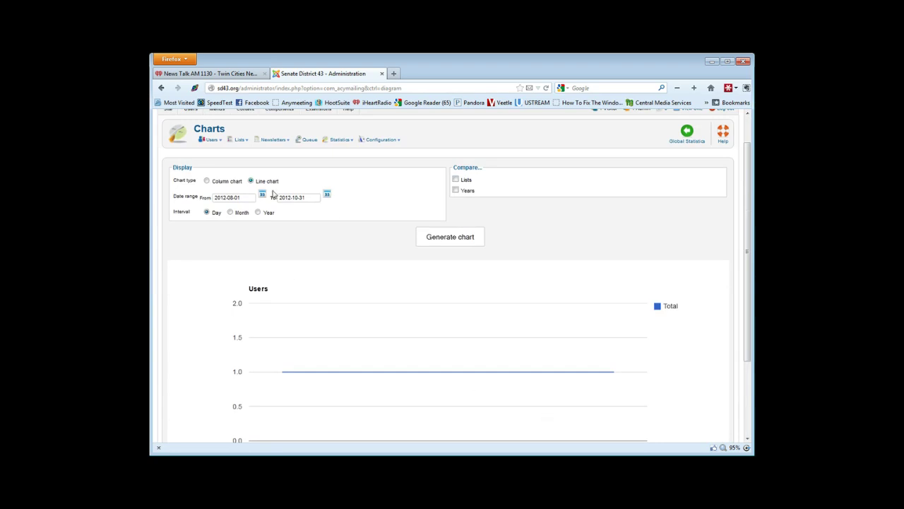
pyautogui.click(231, 212)
pyautogui.click(458, 238)
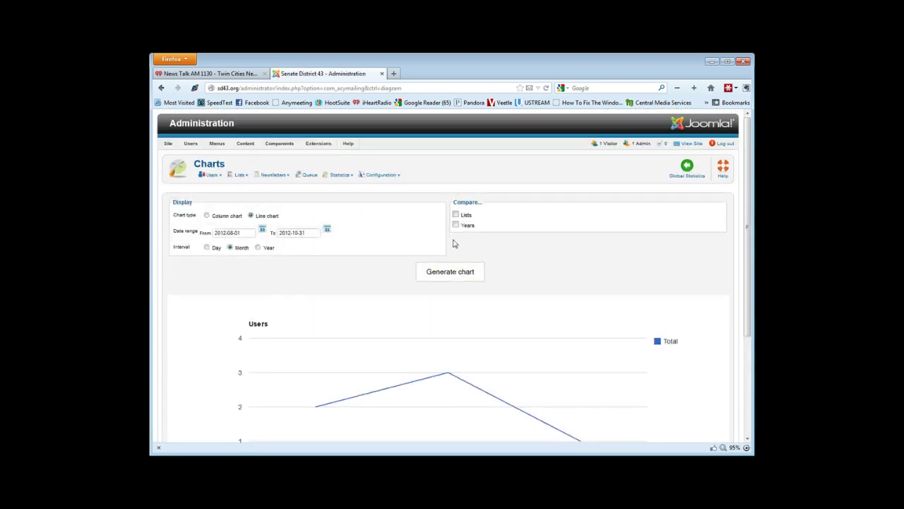
pyautogui.scroll(-4, 454, 246)
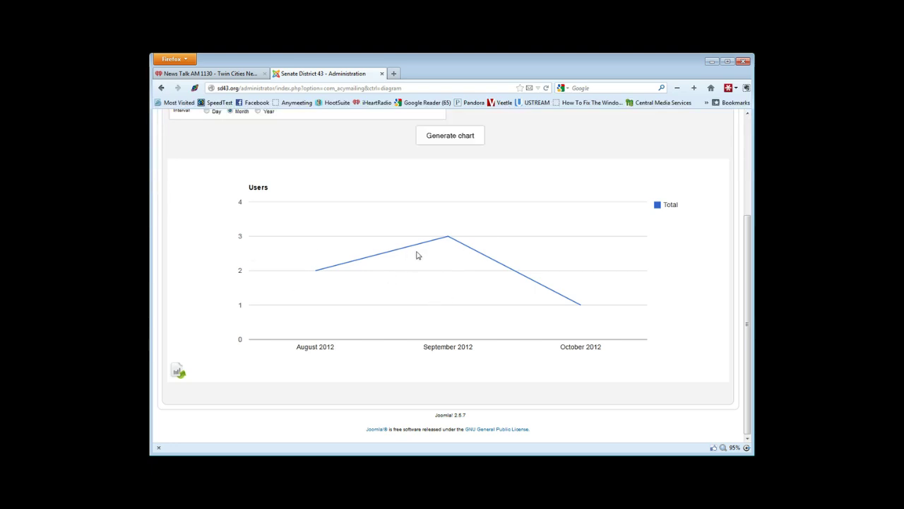
pyautogui.scroll(3, 416, 255)
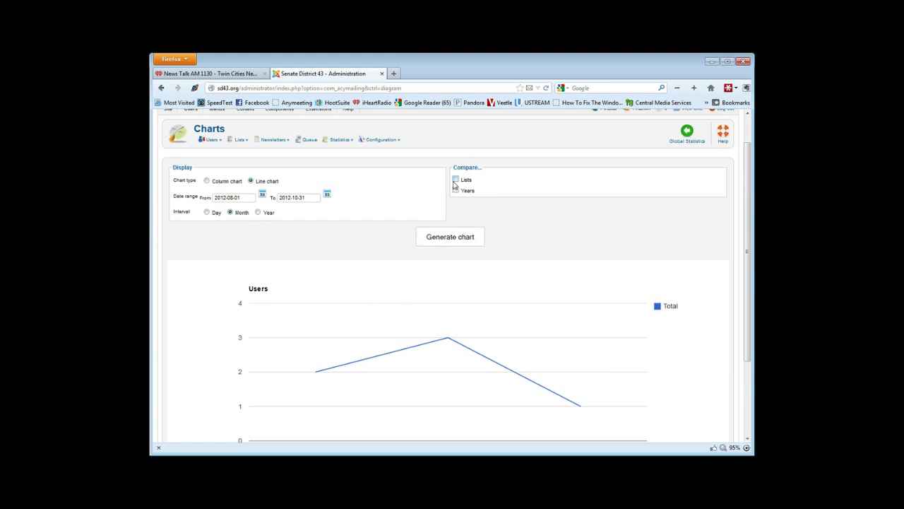
# Return to the global statistics and review the open, click and bounce figures of the sent newsletters.
pyautogui.click(692, 140)
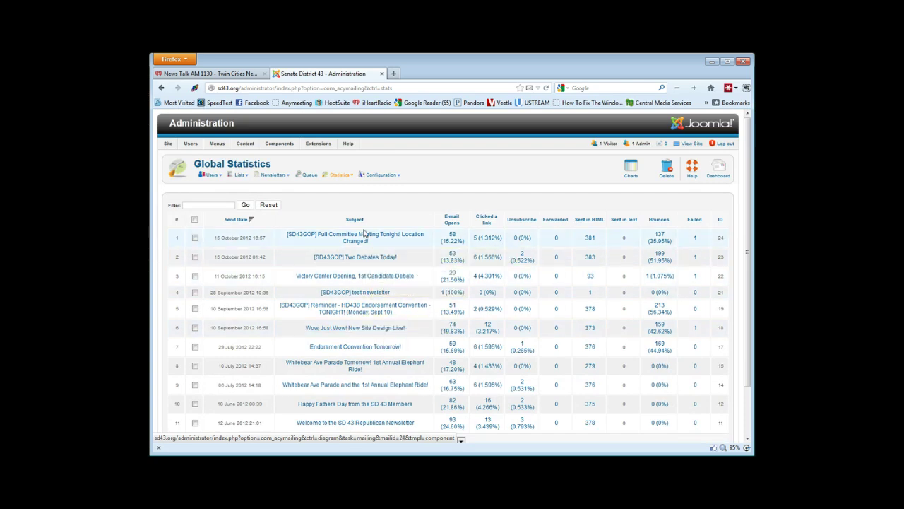
pyautogui.scroll(-2, 402, 359)
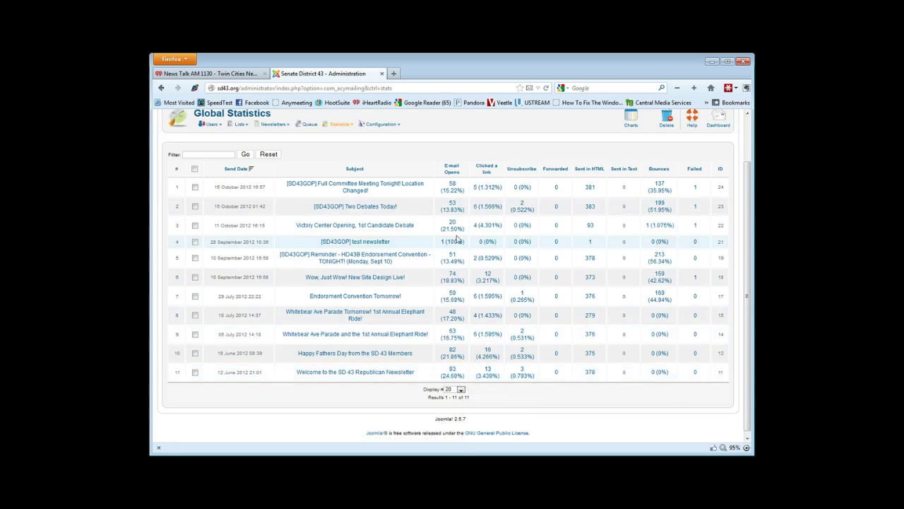
pyautogui.scroll(2, 457, 239)
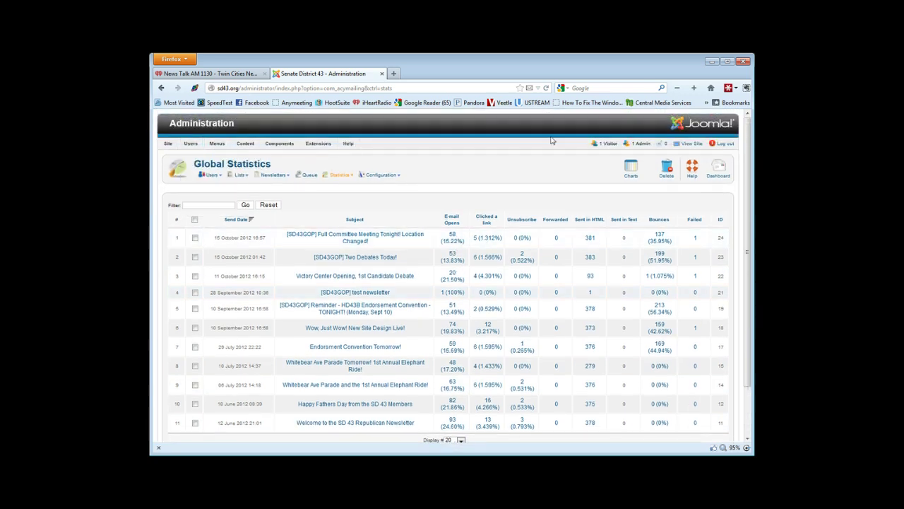
# Open the public site from the administration area.
pyautogui.click(691, 144)
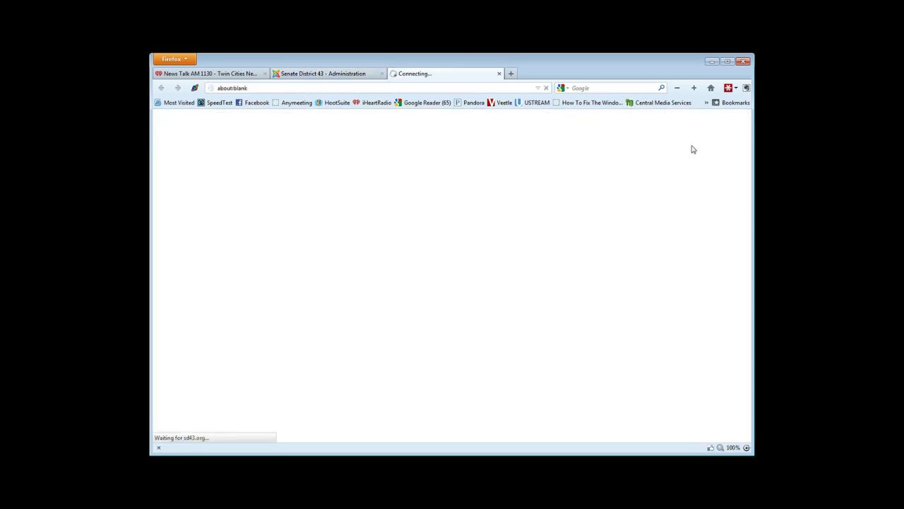